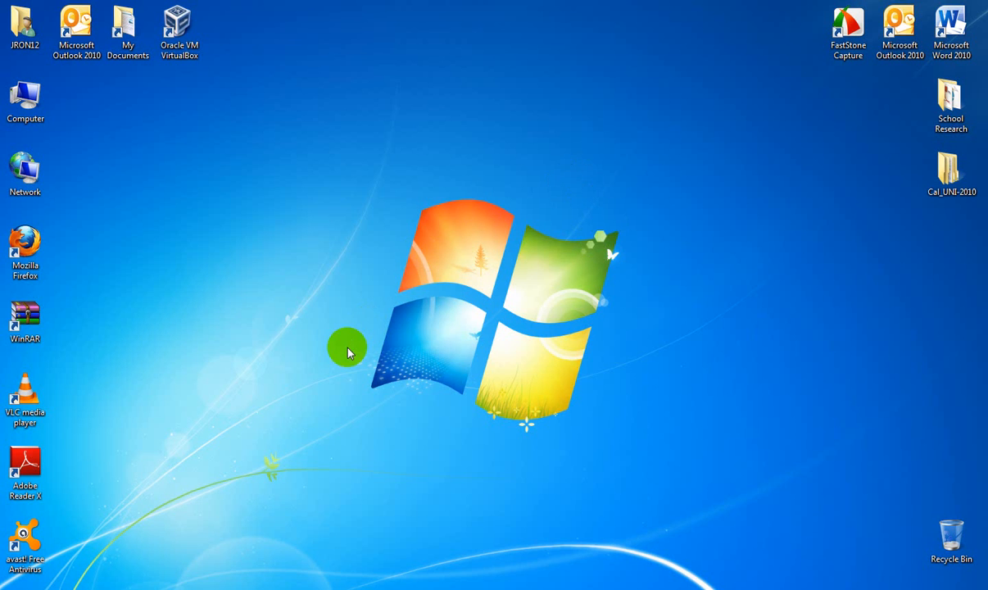
Step: Review the list of virtual machines in Oracle VM VirtualBox Manager, then minimize its window
mouse_move(197, 588)
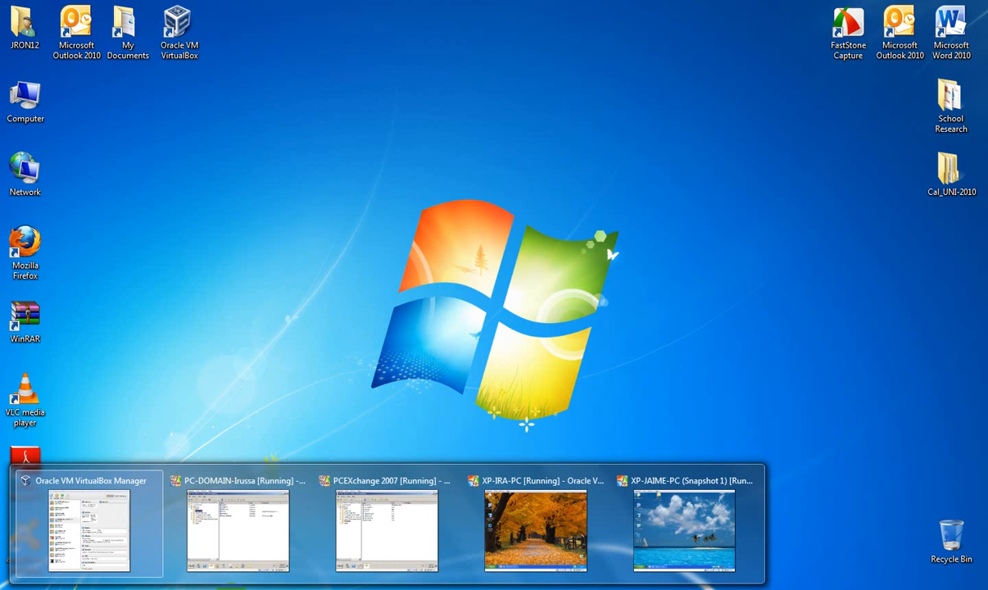
mouse_move(66, 574)
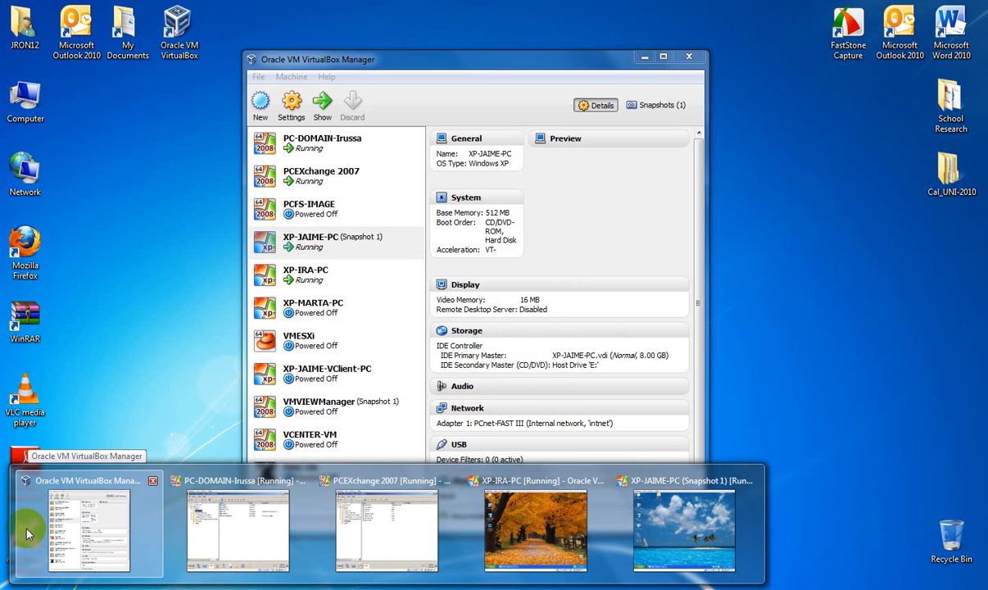
click(27, 534)
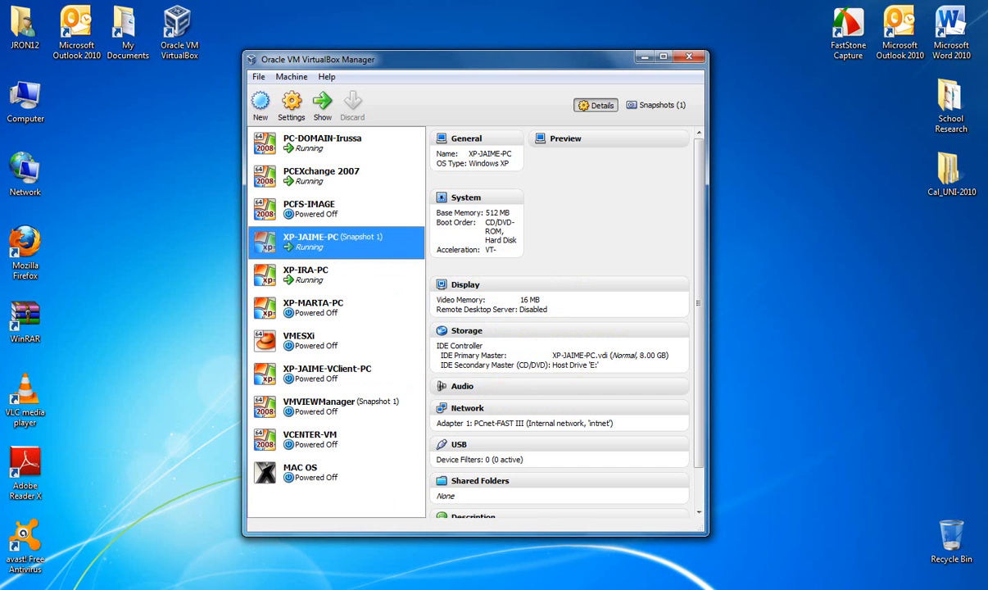
click(645, 57)
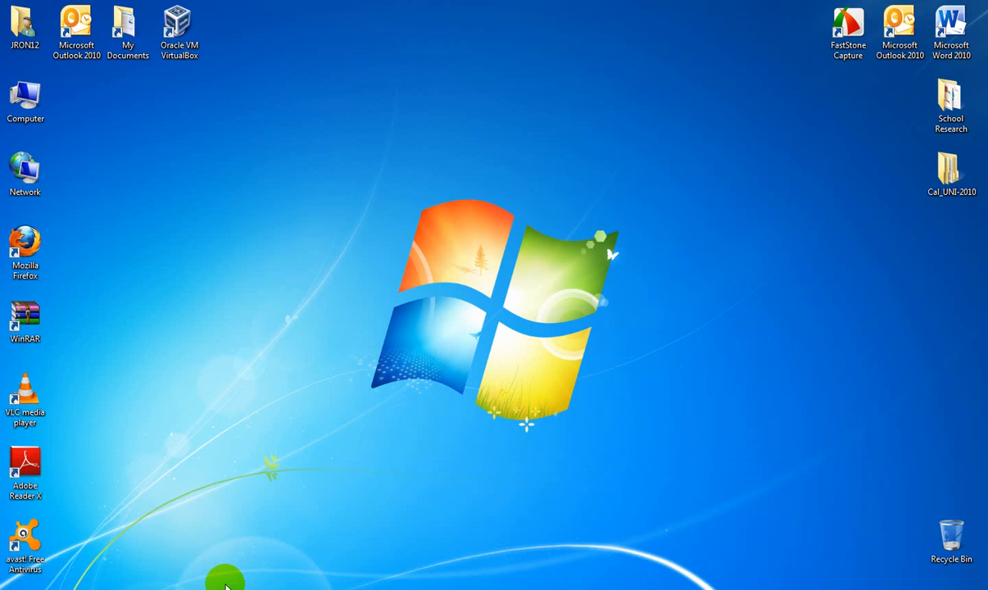
Step: Bring up the running domain controller, PCEXchange 2007 and two Windows XP client machine windows, arranging them side by side
mouse_move(214, 573)
click(181, 557)
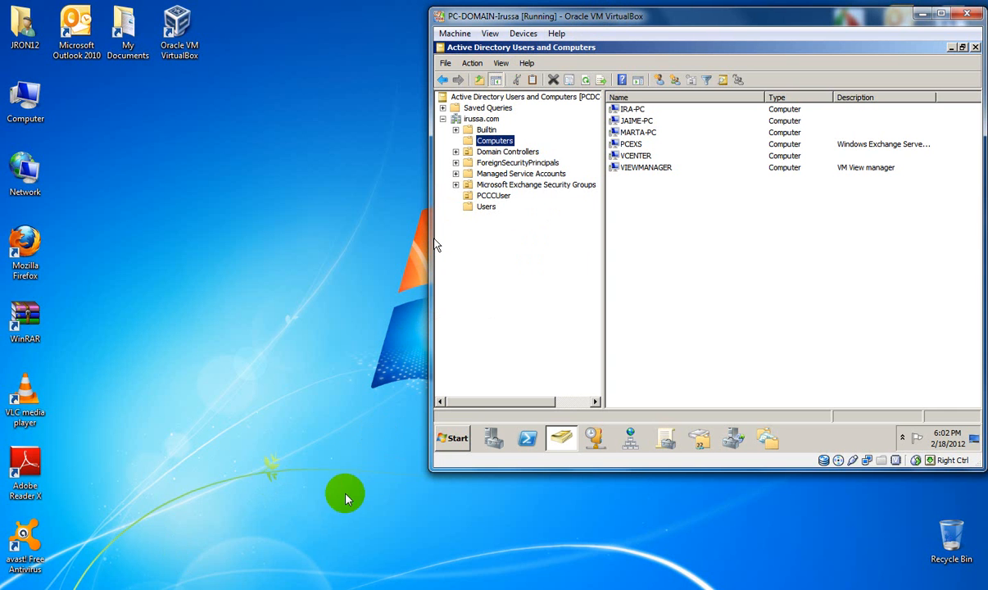
mouse_move(234, 584)
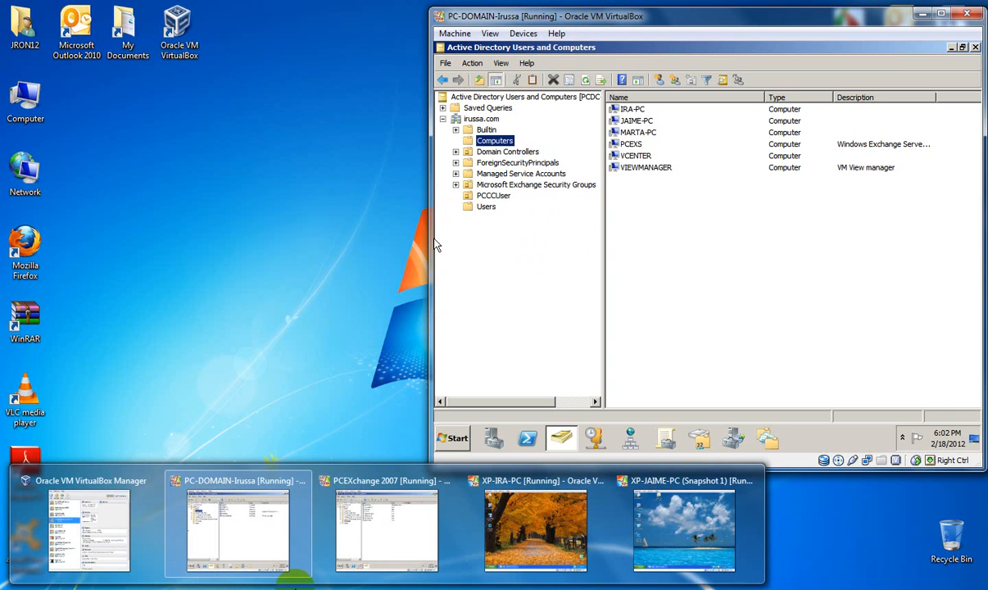
click(321, 562)
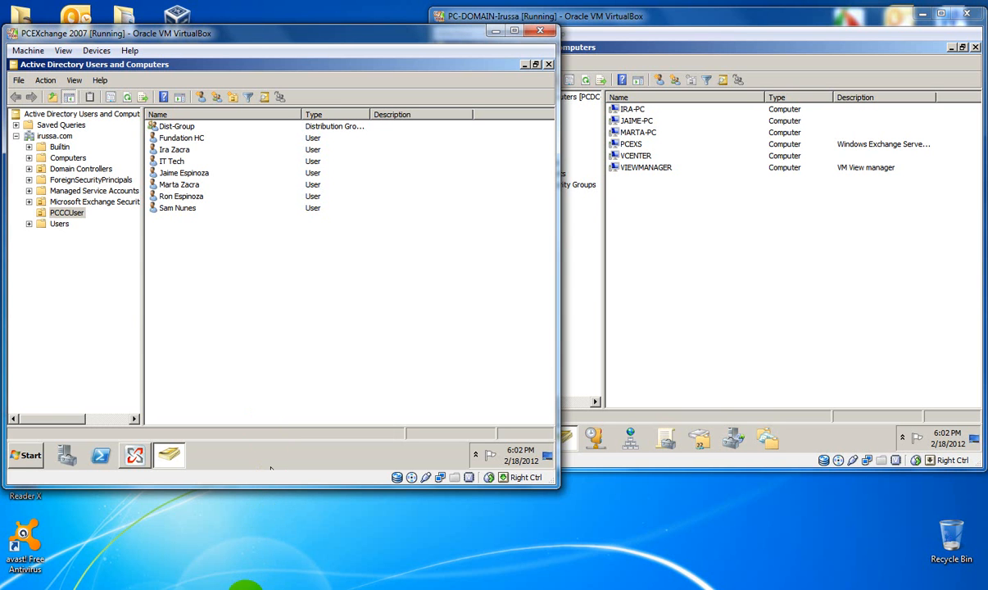
mouse_move(265, 578)
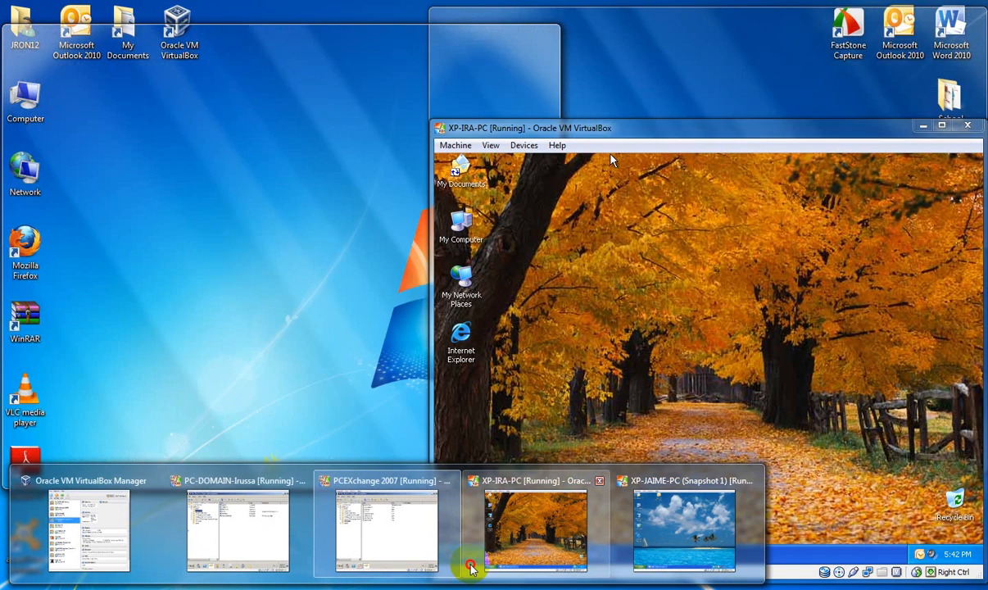
click(471, 564)
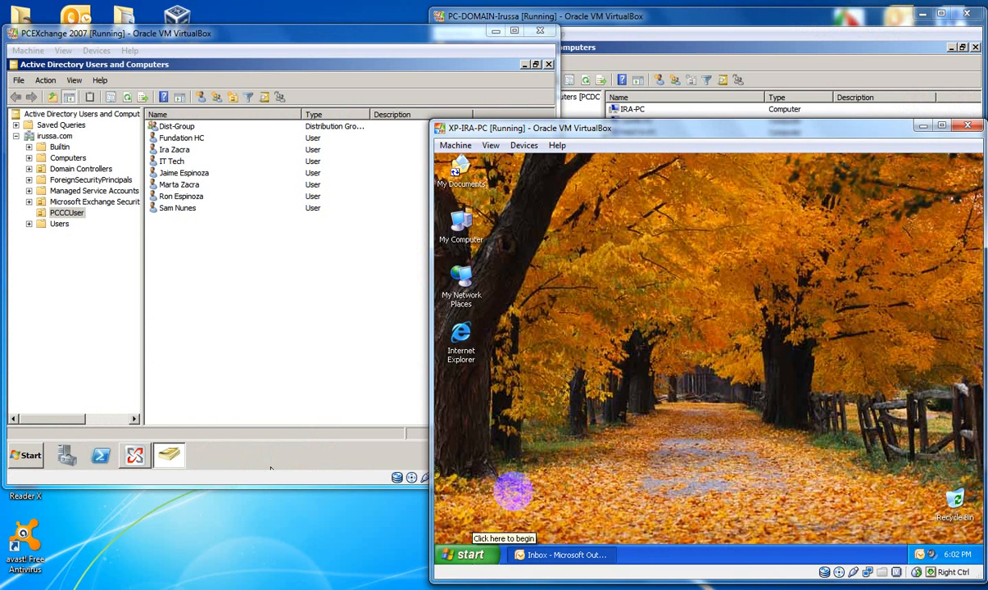
drag(746, 131, 739, 133)
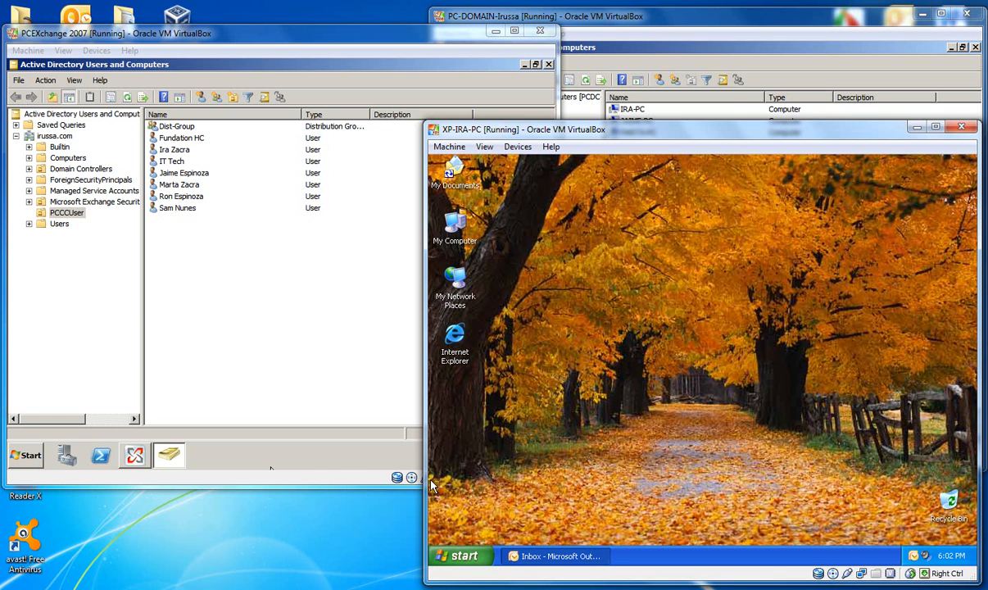
click(366, 588)
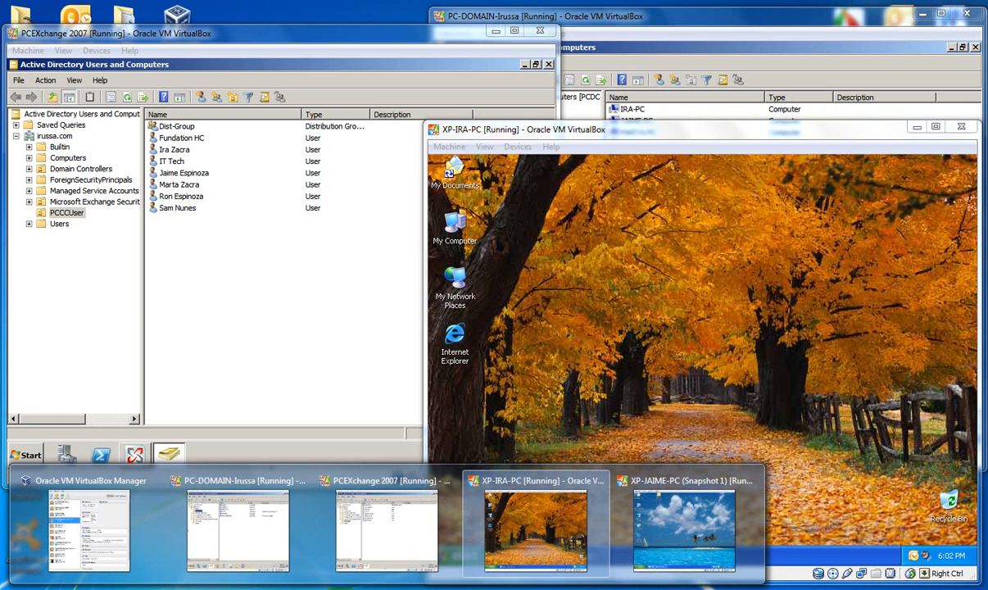
click(621, 565)
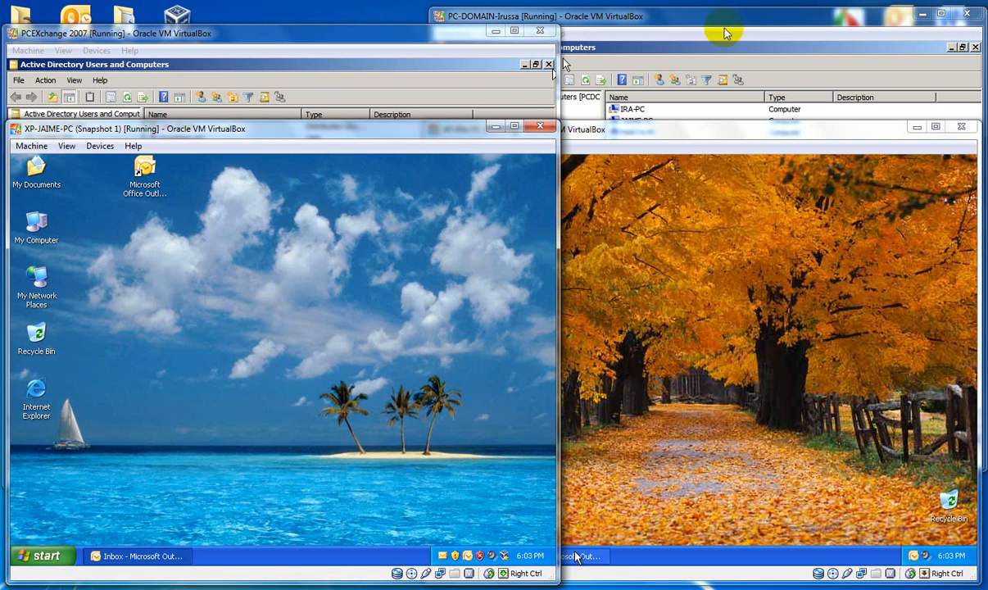
Step: Switch to the domain controller machine and show the members of the PCCCUser organizational unit
click(682, 31)
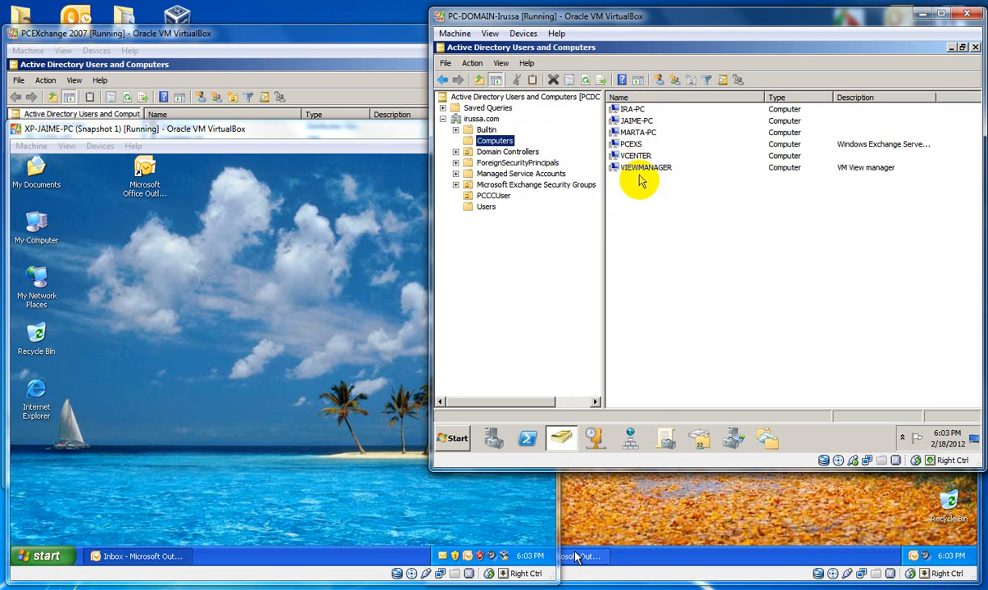
click(494, 196)
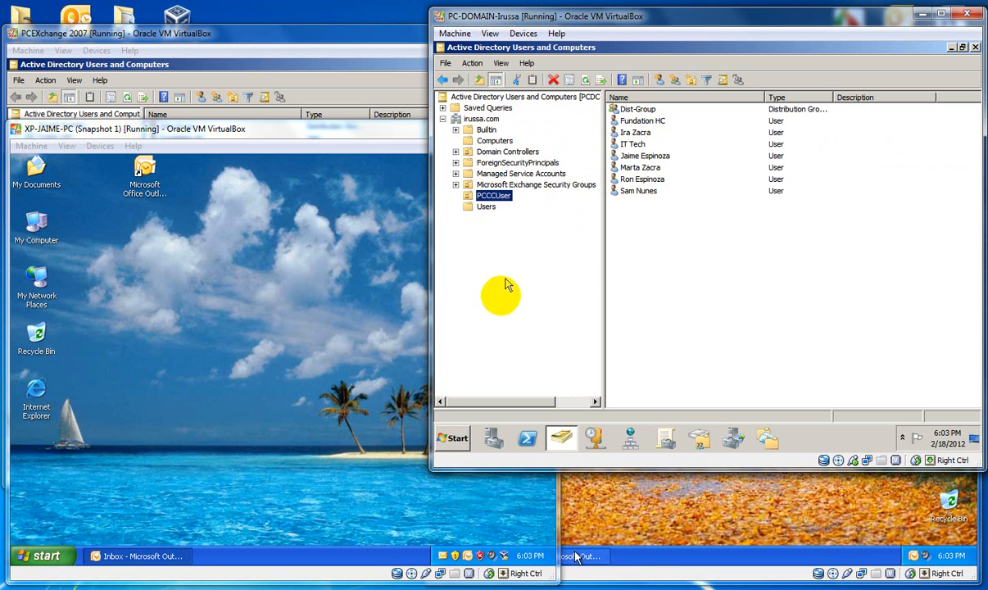
Step: Open the DHCP console maximized, expand the pcdc-01 server and IPv4, and widen the tree to show full names
click(595, 440)
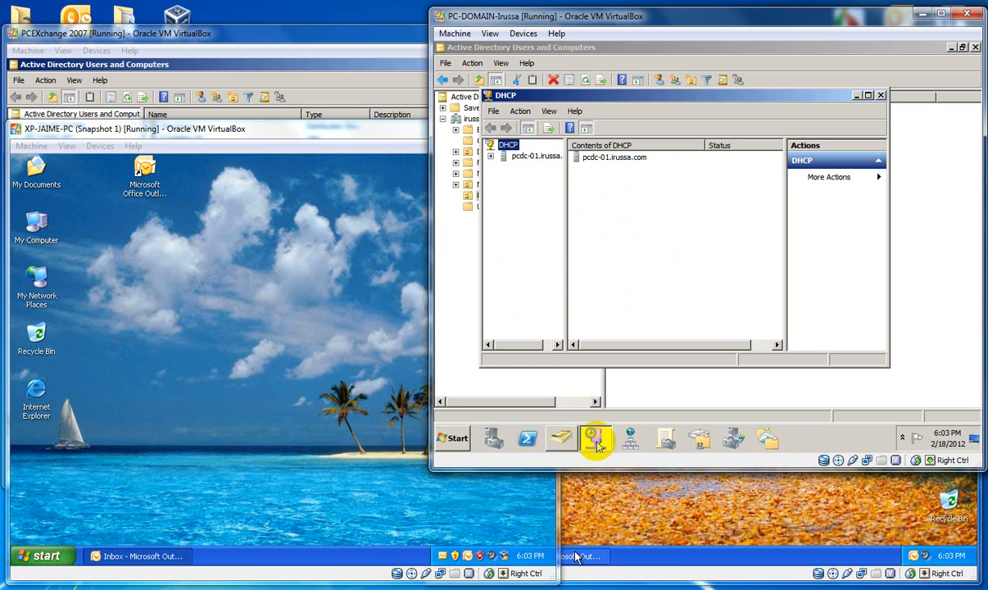
click(868, 95)
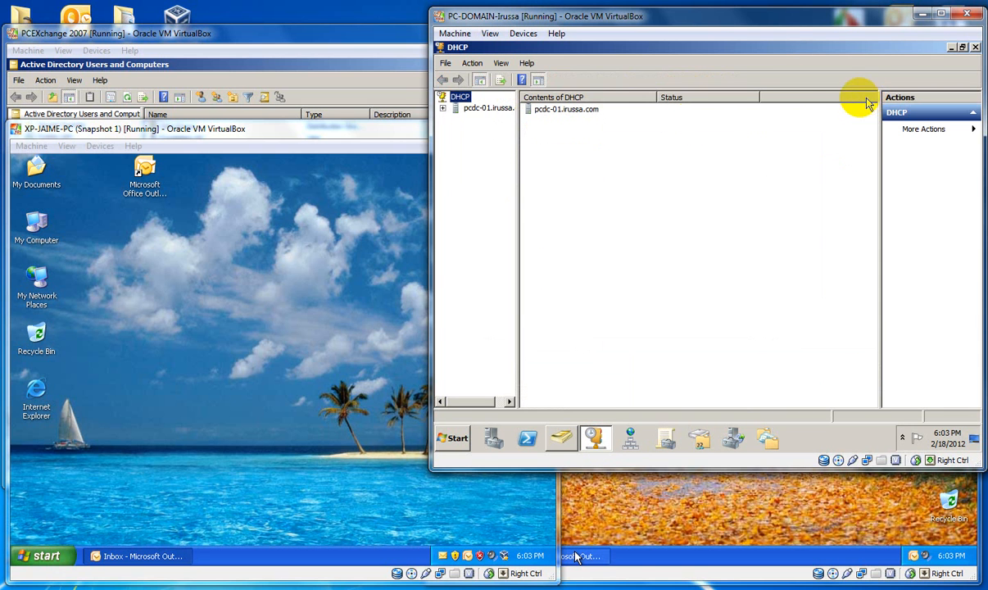
click(443, 109)
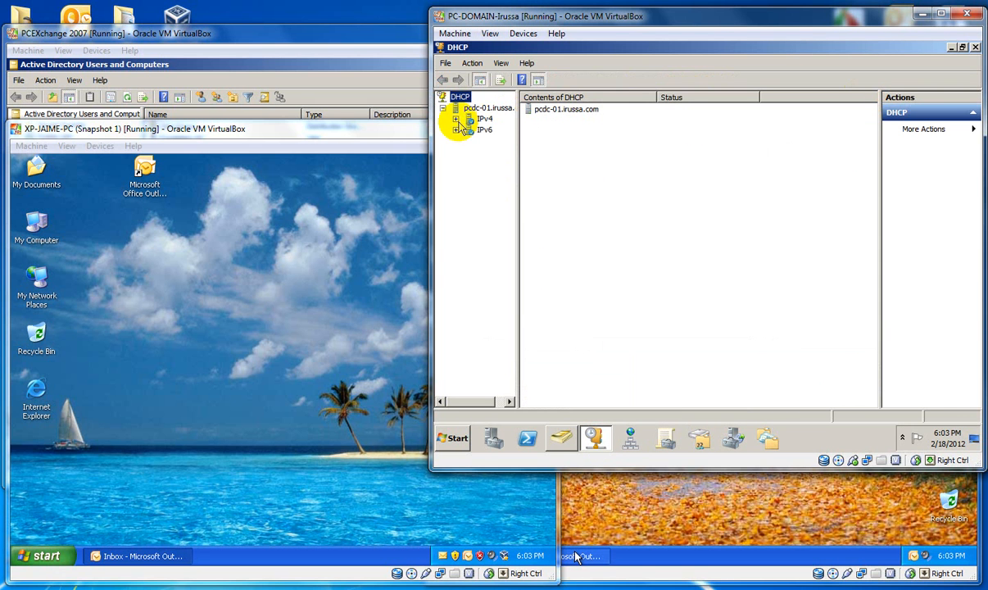
click(456, 119)
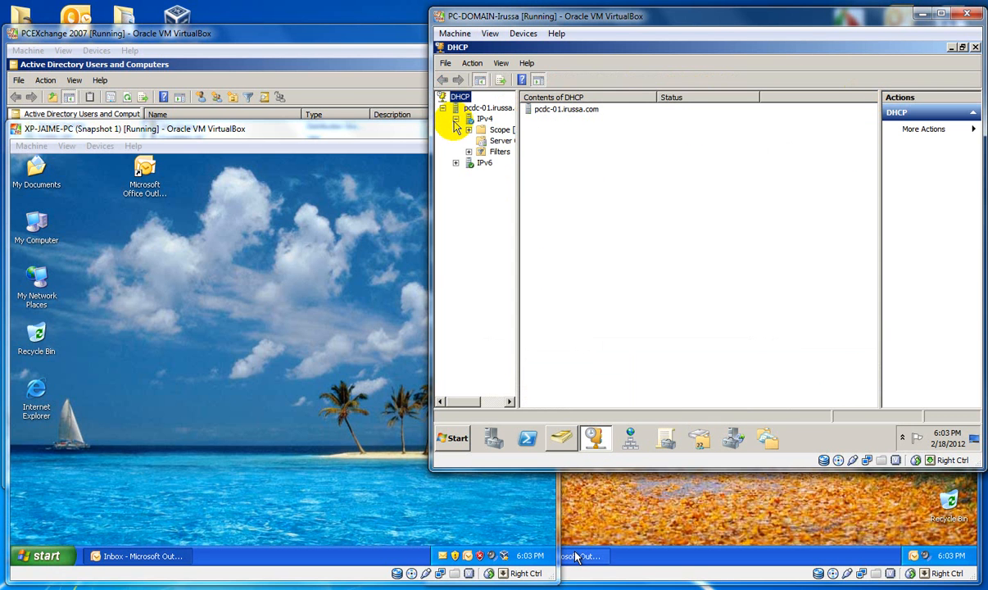
drag(517, 162, 590, 168)
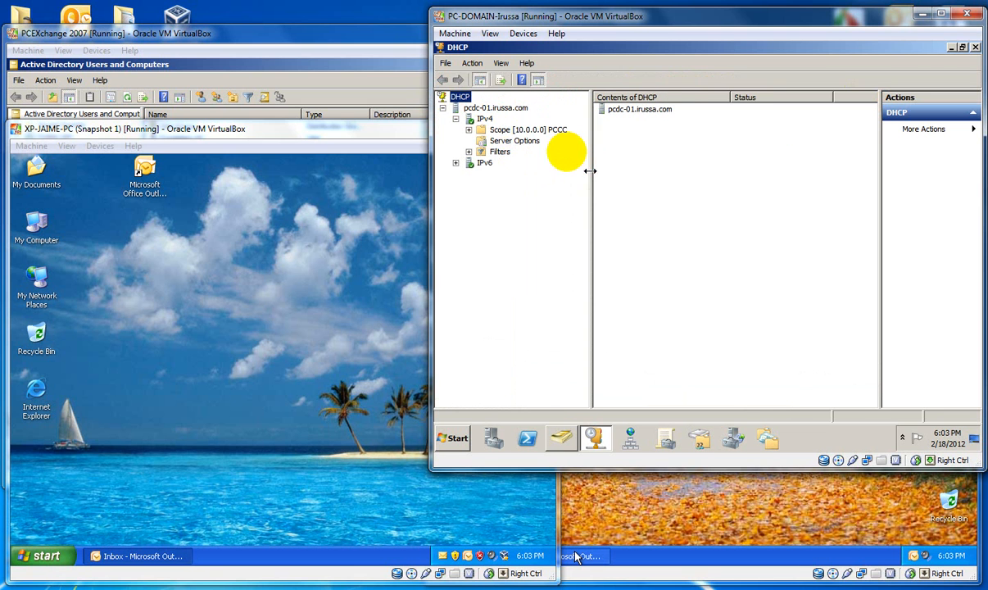
Step: Examine the PCCC scope's address pool and address leases, and expand its reservations
click(518, 131)
double_click(518, 131)
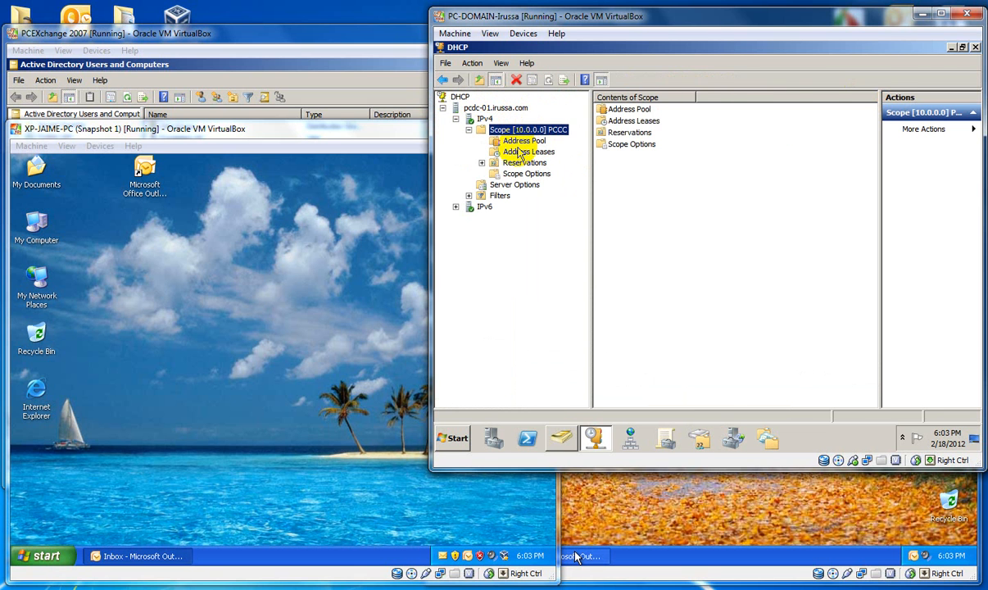
click(521, 142)
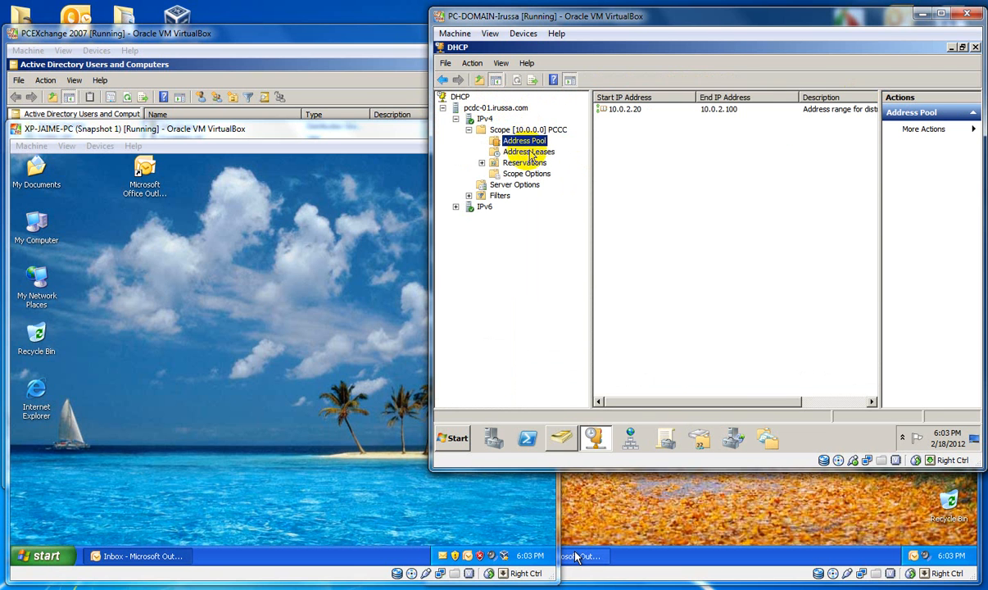
click(523, 153)
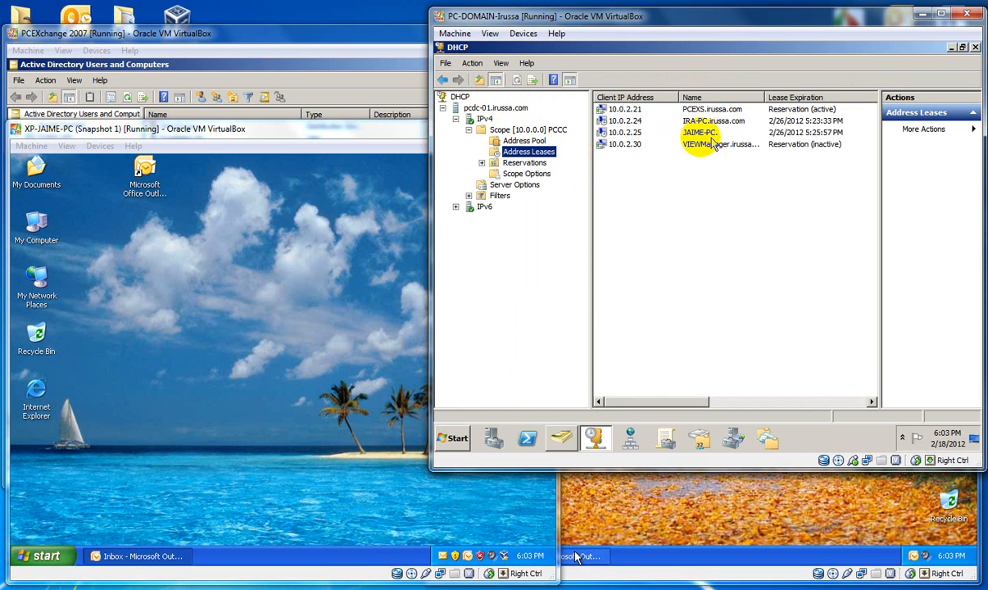
click(482, 162)
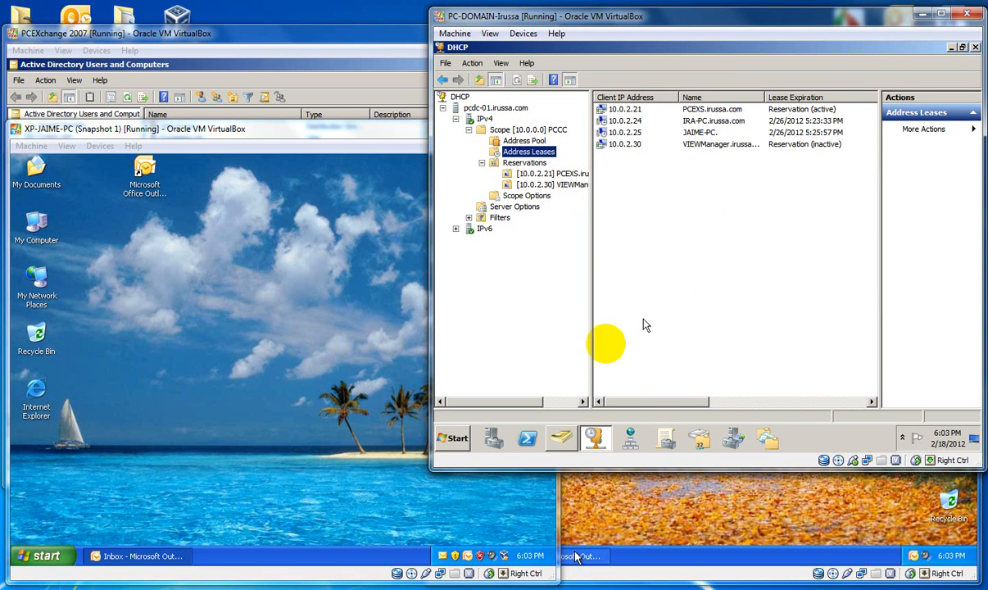
Step: Examine the irussa.com forward lookup zone and the 2.0.10.in-addr.arpa reverse lookup zone in DNS Manager
click(630, 442)
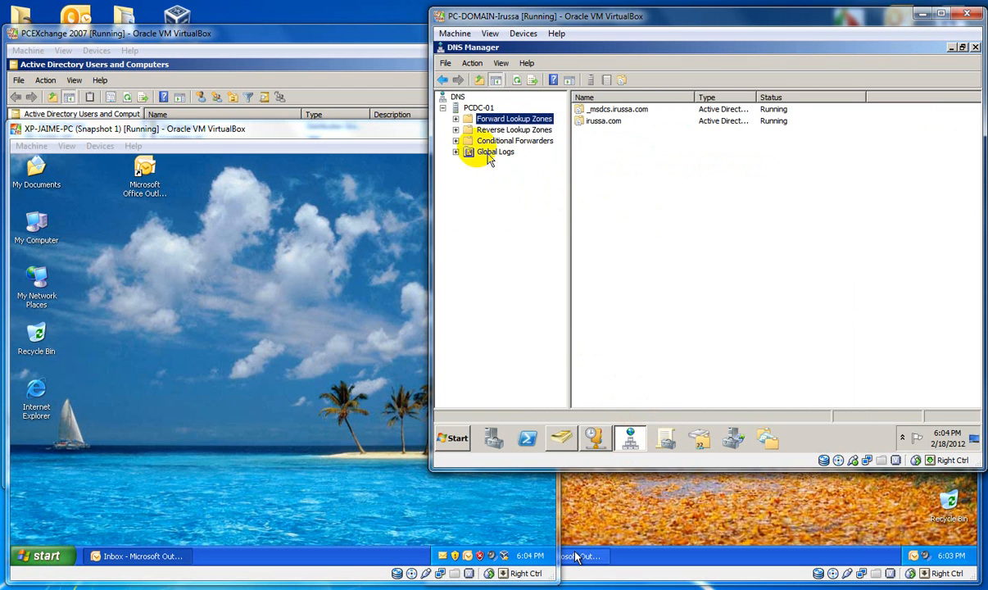
click(455, 119)
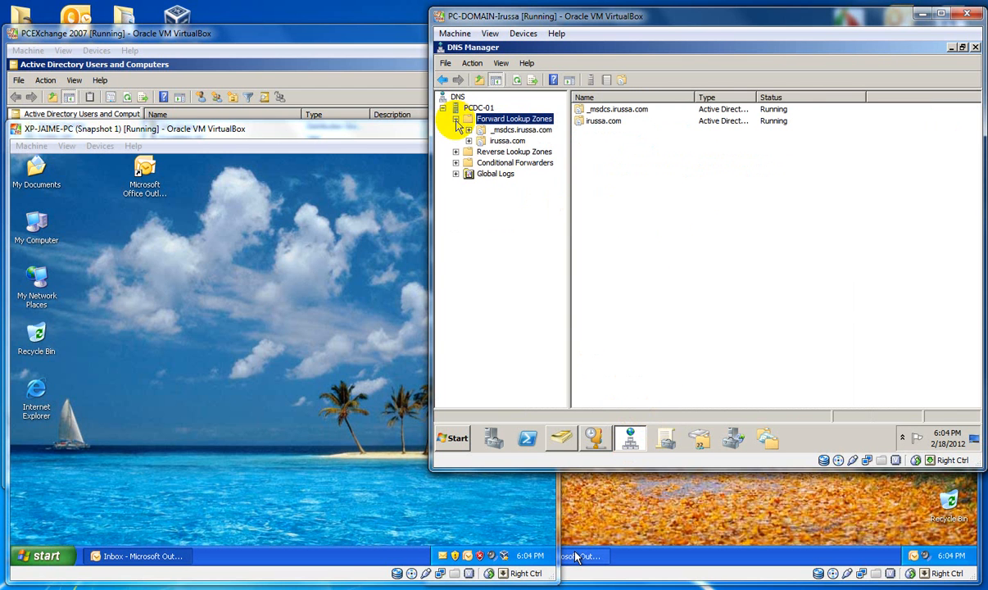
click(468, 141)
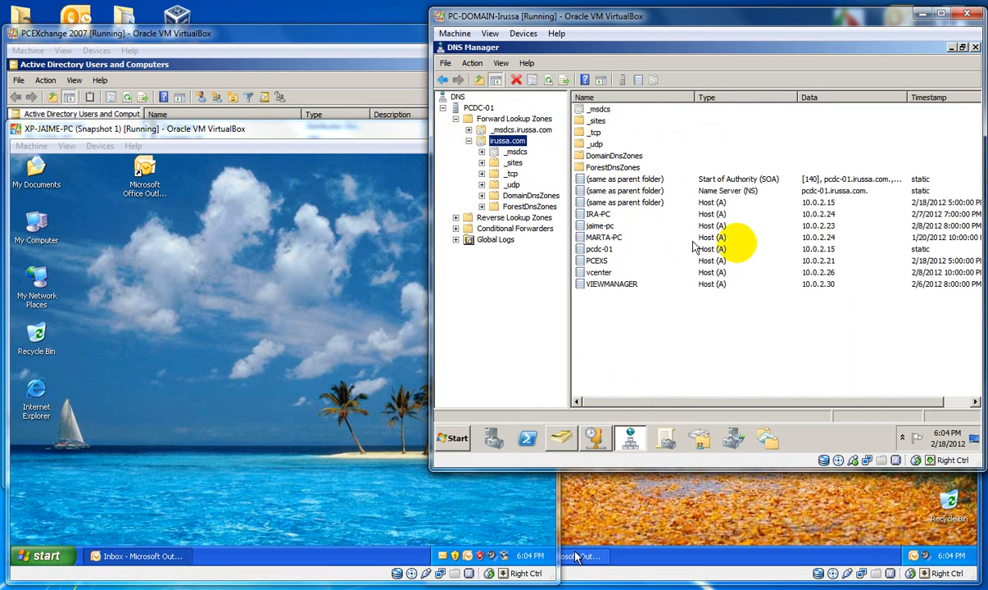
double_click(463, 218)
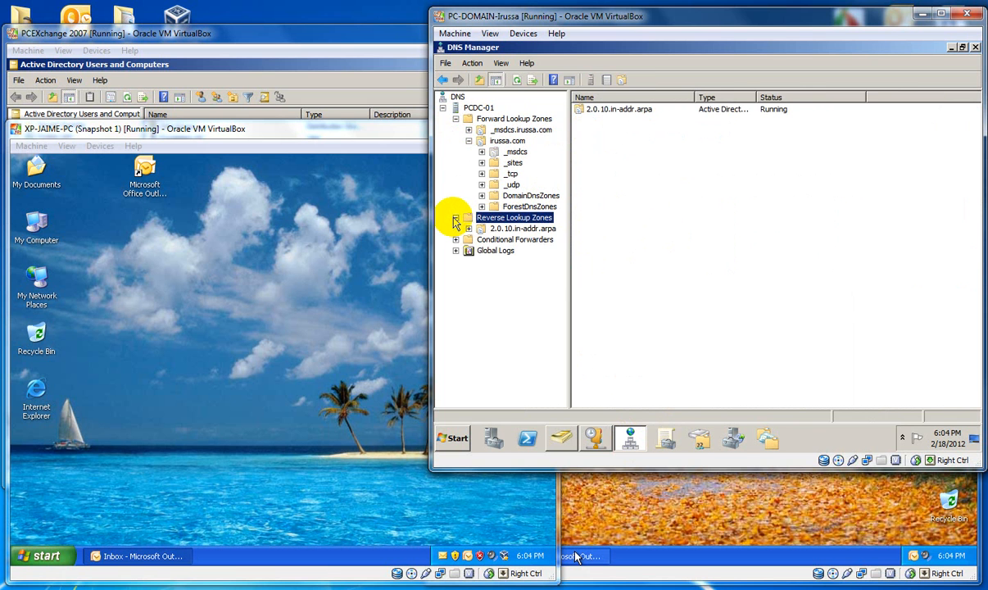
click(507, 228)
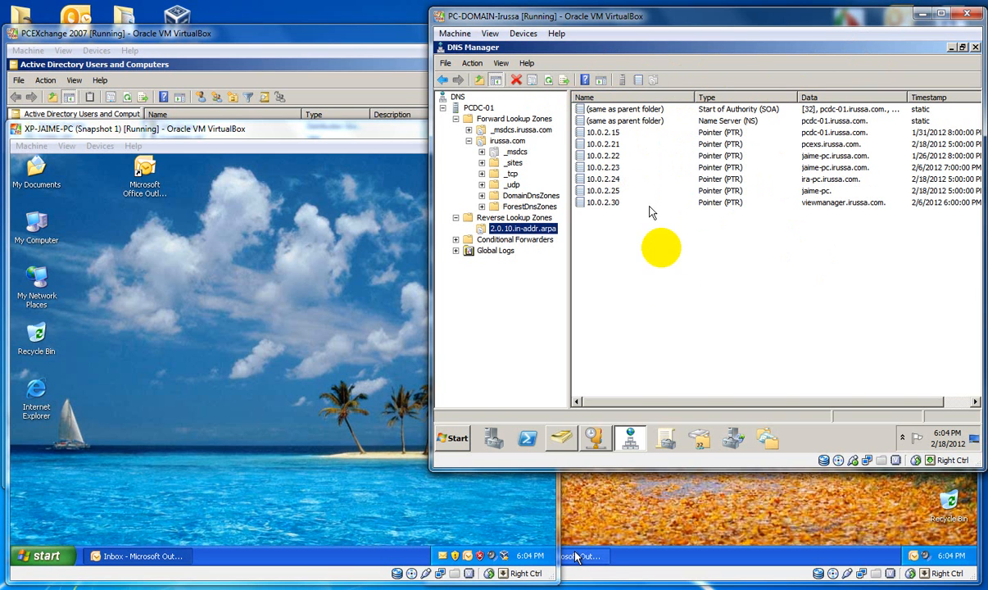
Step: Revisit the DHCP address leases and return to the PCCCUser members in Active Directory Users and Computers
click(596, 439)
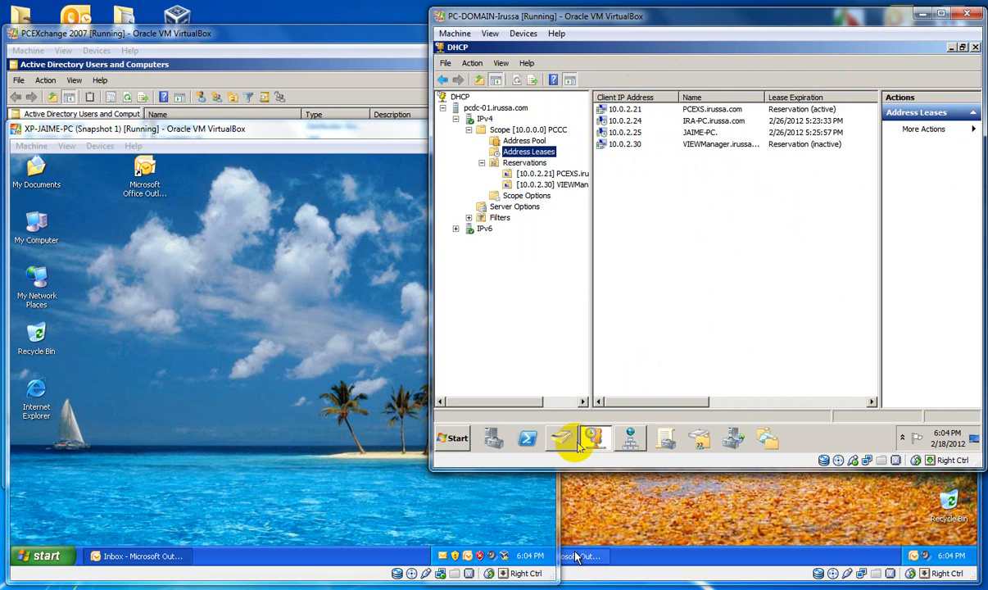
click(564, 442)
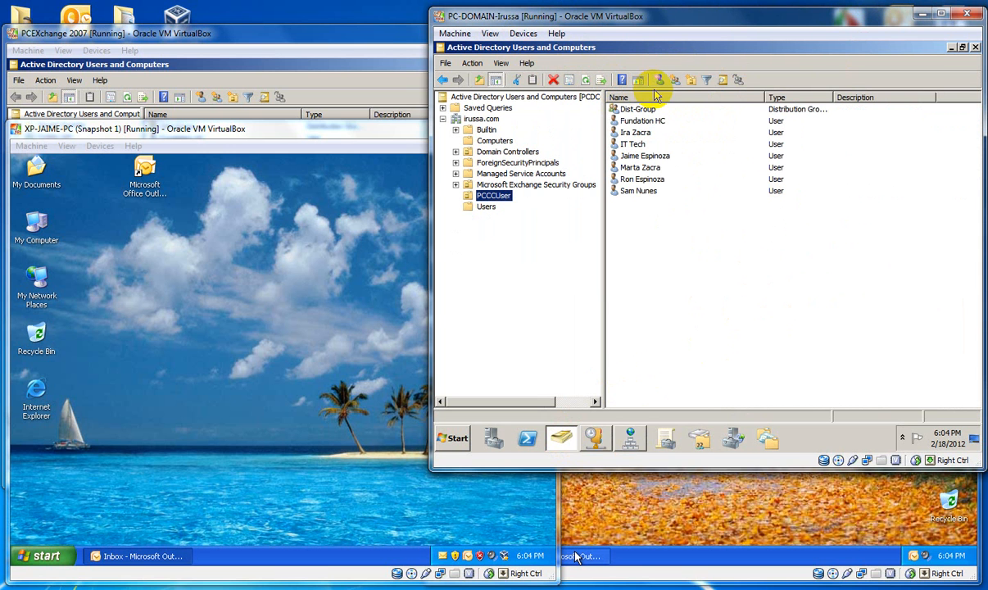
Step: On the PCEXchange 2007 machine, switch to Exchange Management Console and examine the Mailbox and Client Access server configuration
click(353, 38)
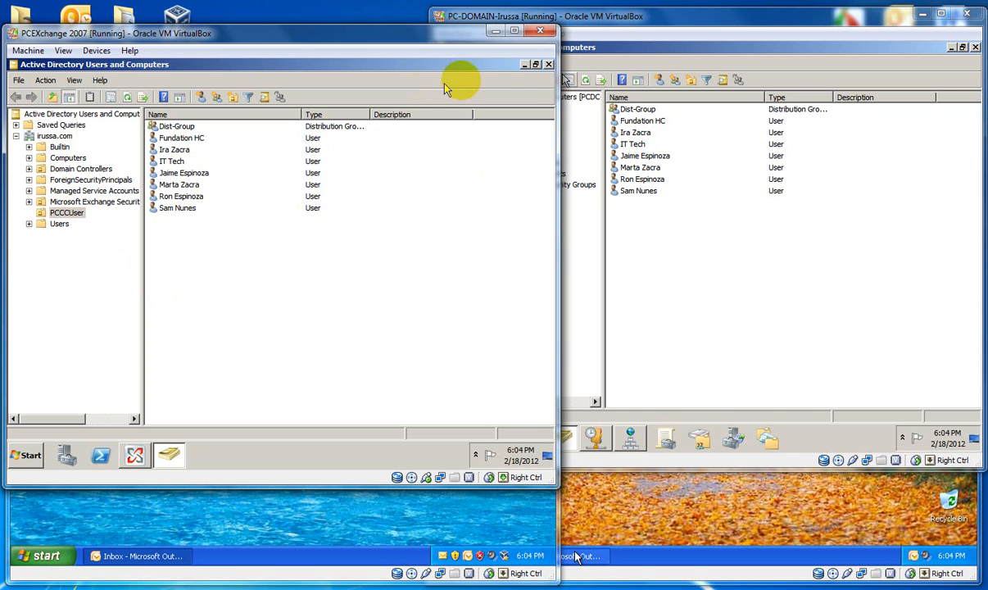
click(525, 65)
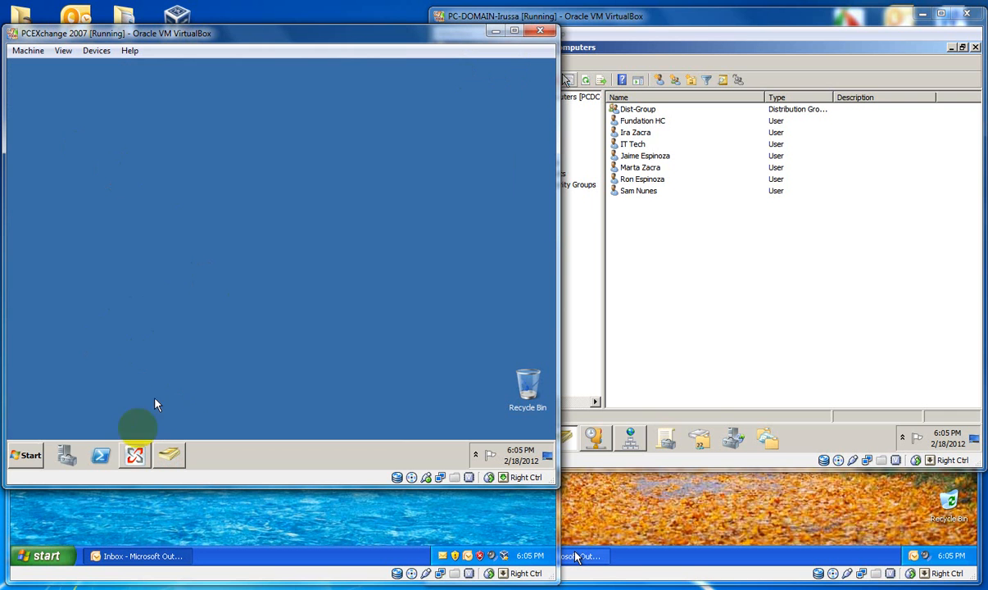
click(134, 455)
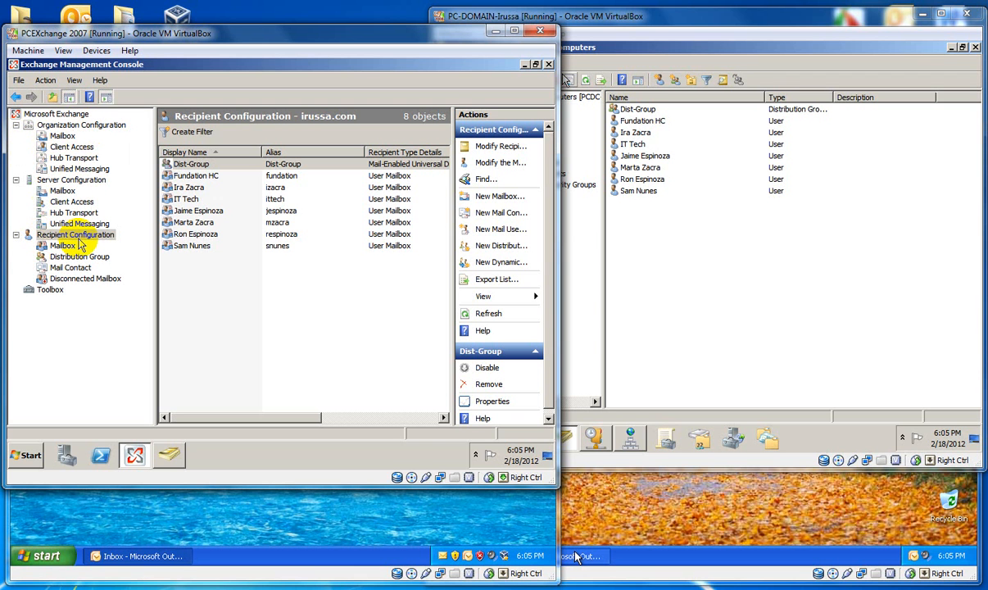
click(61, 193)
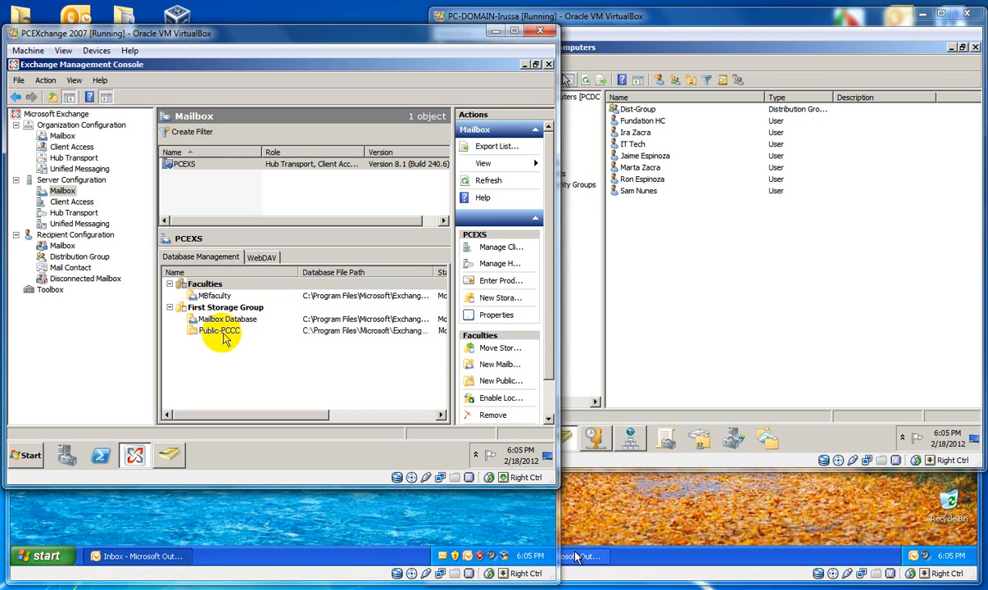
click(73, 204)
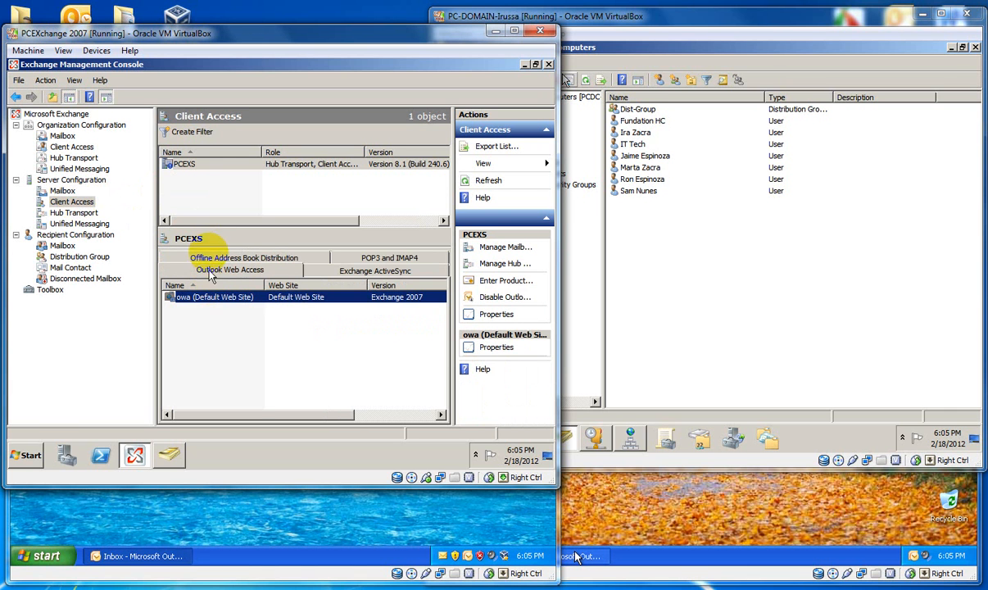
Step: Examine the Hub Transport server's receive connectors, the recipient list and the user mailboxes in Exchange Management Console
click(76, 213)
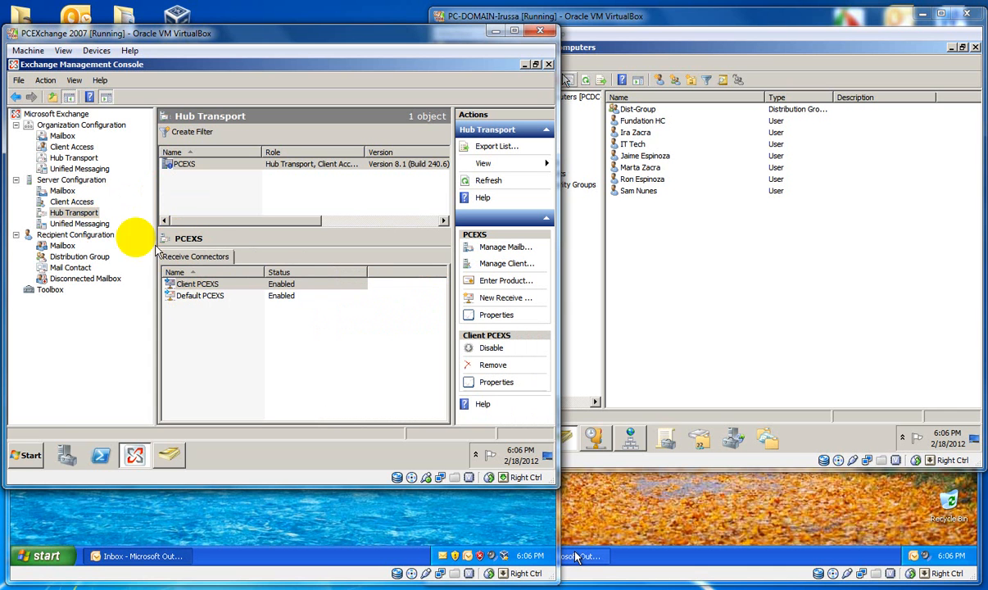
click(73, 235)
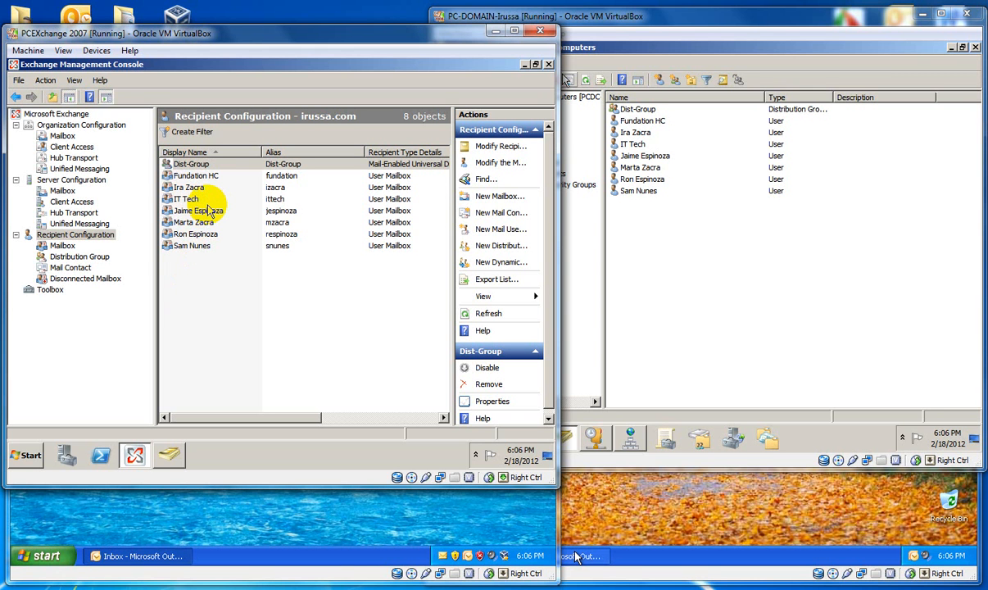
click(64, 245)
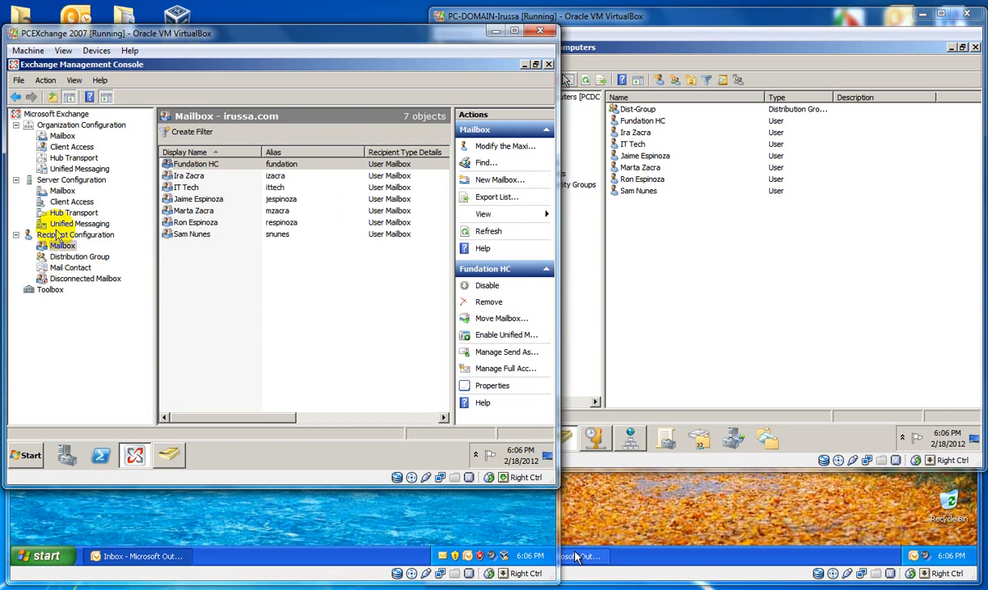
click(59, 235)
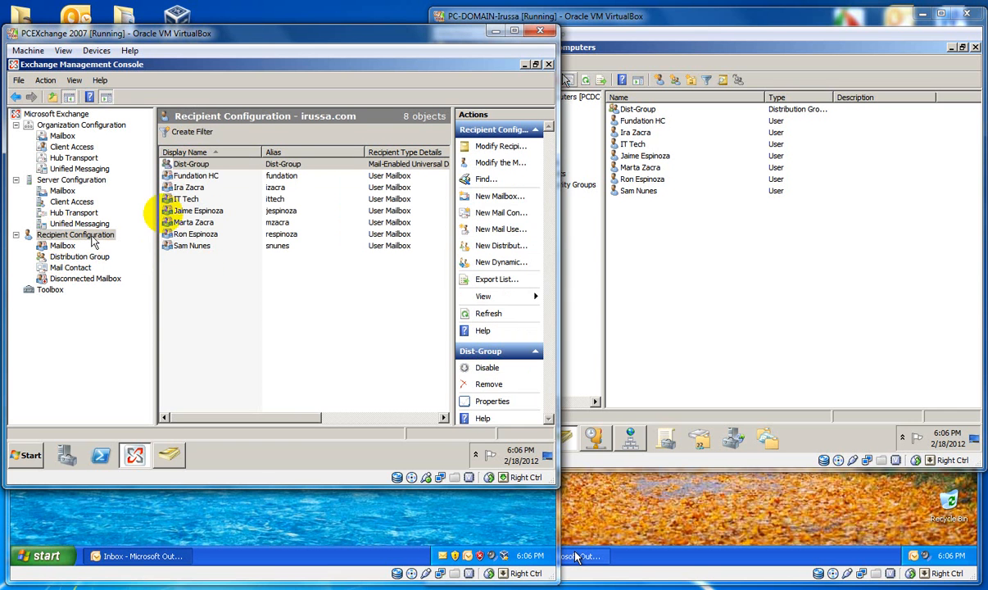
Step: Examine the members of Dist-Group in its properties, cancel without changes and return to the recipient Mailbox list
right_click(194, 167)
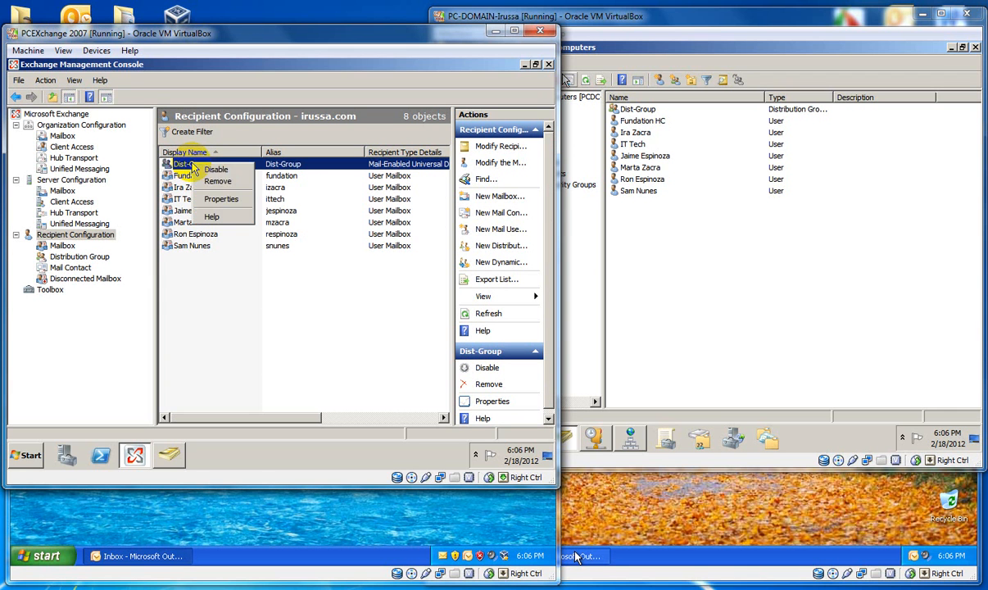
click(219, 199)
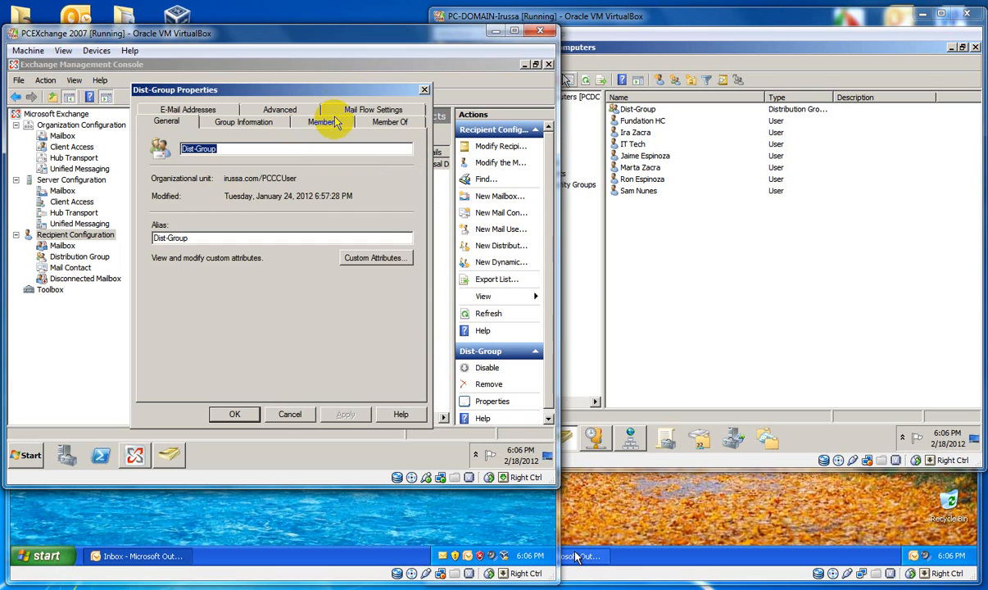
click(334, 123)
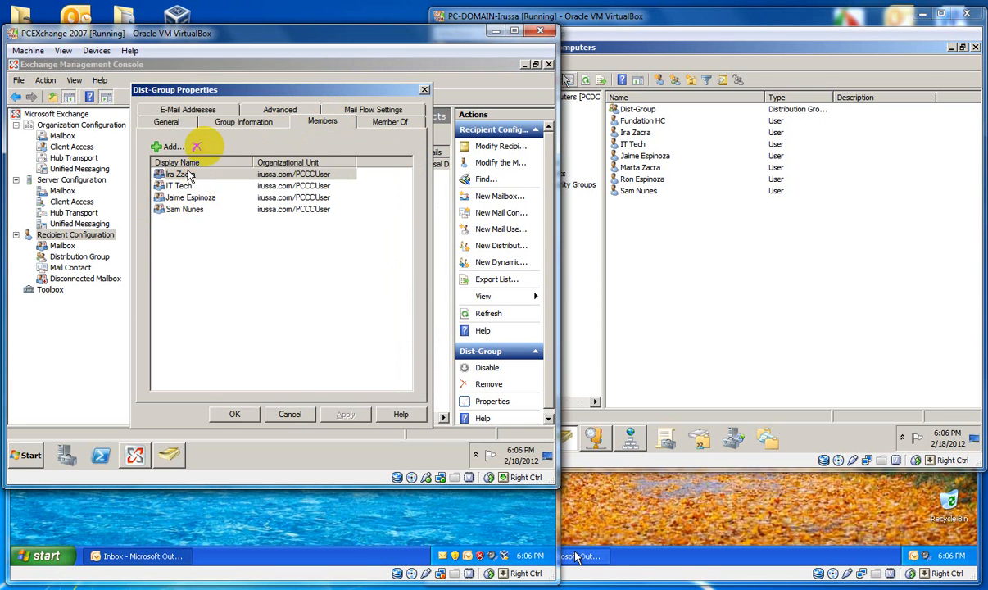
click(295, 415)
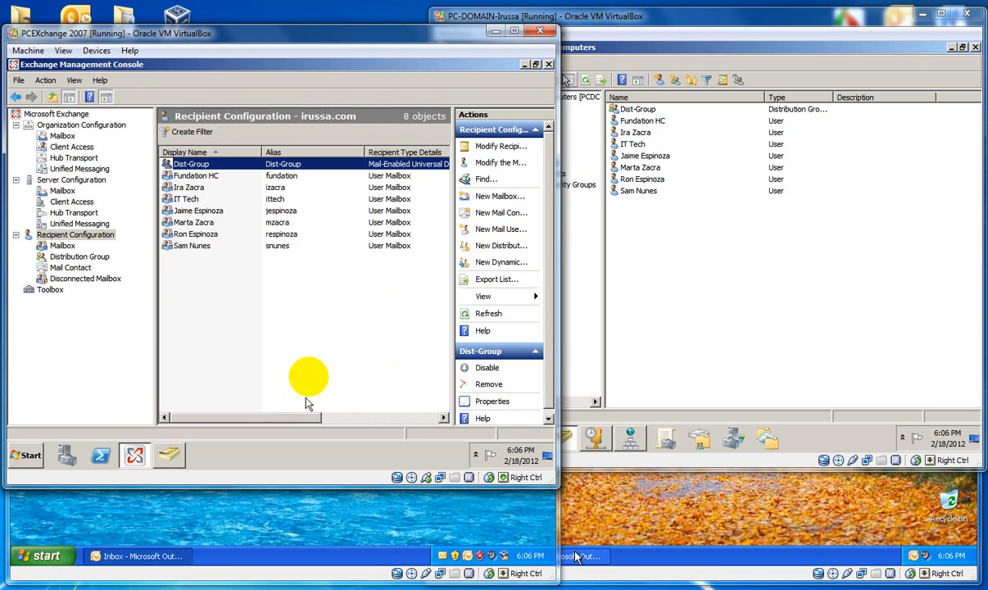
click(65, 247)
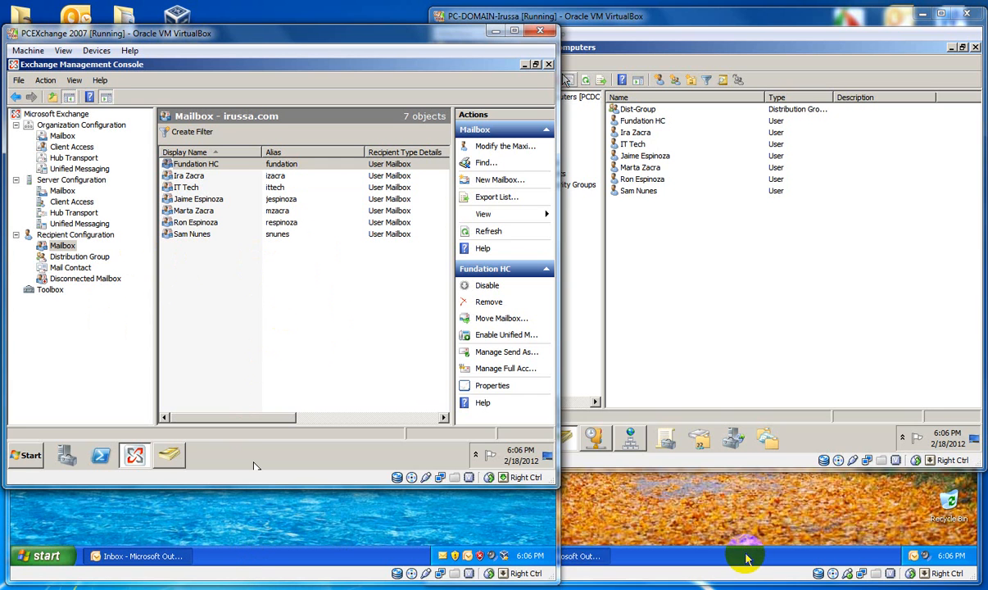
Step: Switch to the XP-IRA-PC and XP-JAIME-PC machines and bring up the Outlook Inbox on each
click(704, 528)
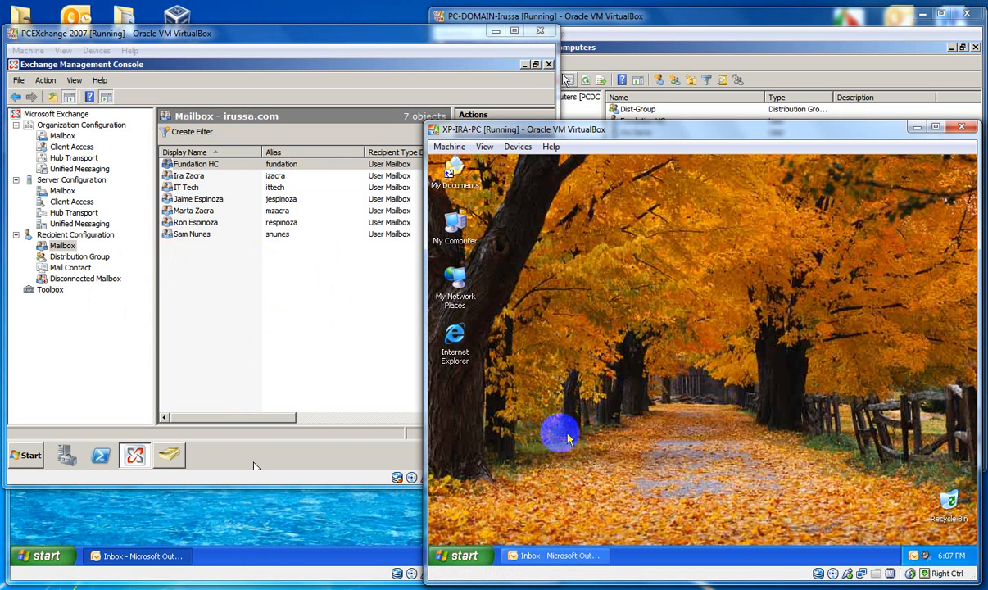
click(555, 557)
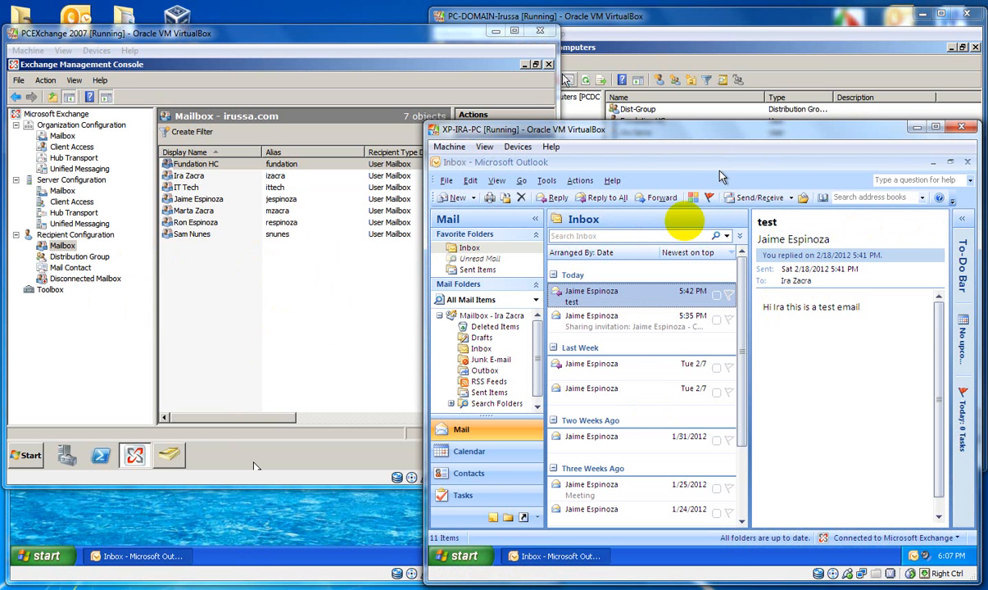
click(286, 561)
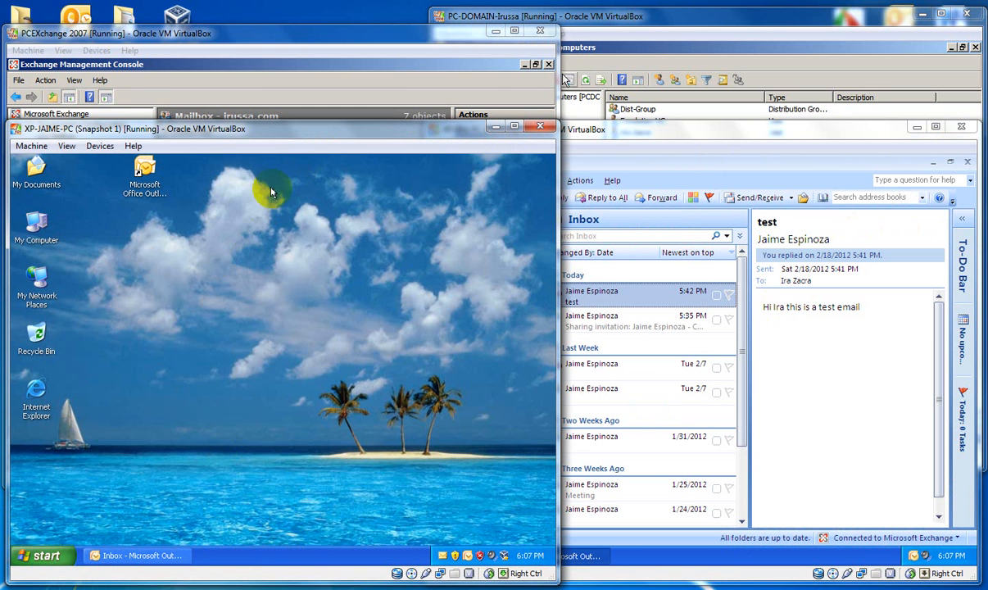
click(156, 556)
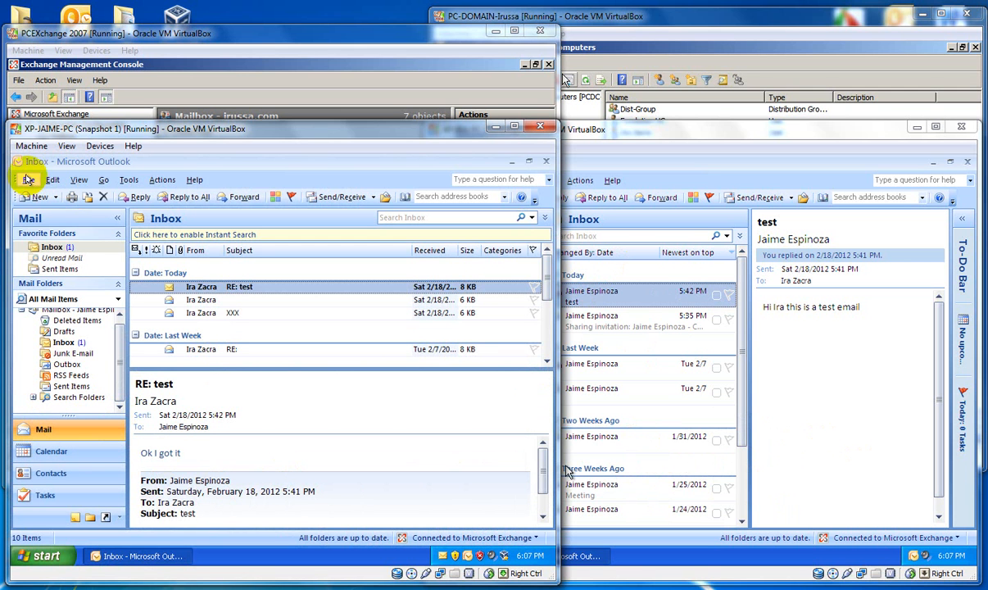
Step: On XP-JAIME-PC, create a new e-mail addressed to the XP-IRA-PC user, chosen from the Global Address List
click(38, 198)
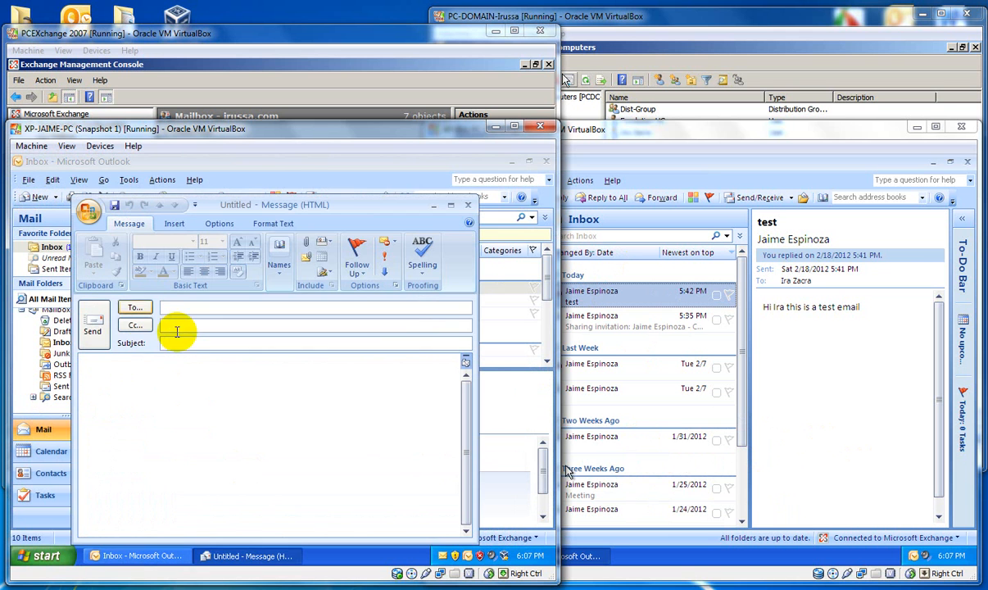
click(131, 309)
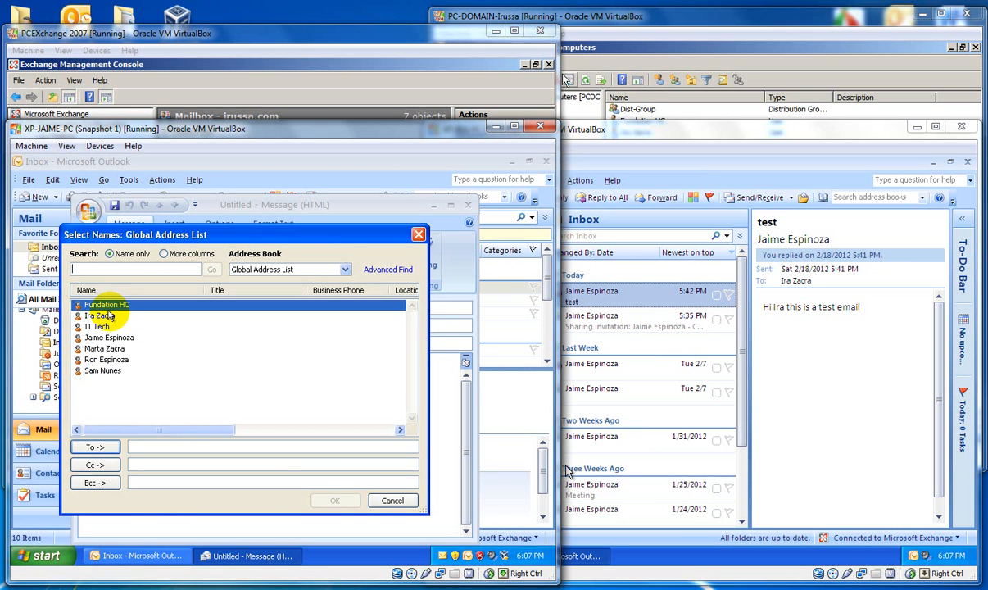
click(93, 316)
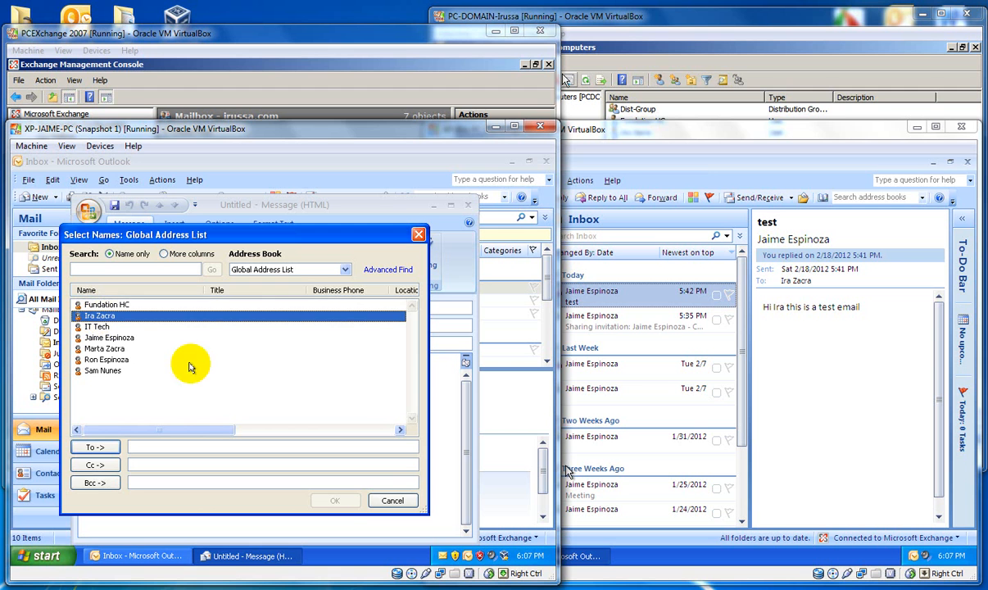
click(92, 448)
click(334, 501)
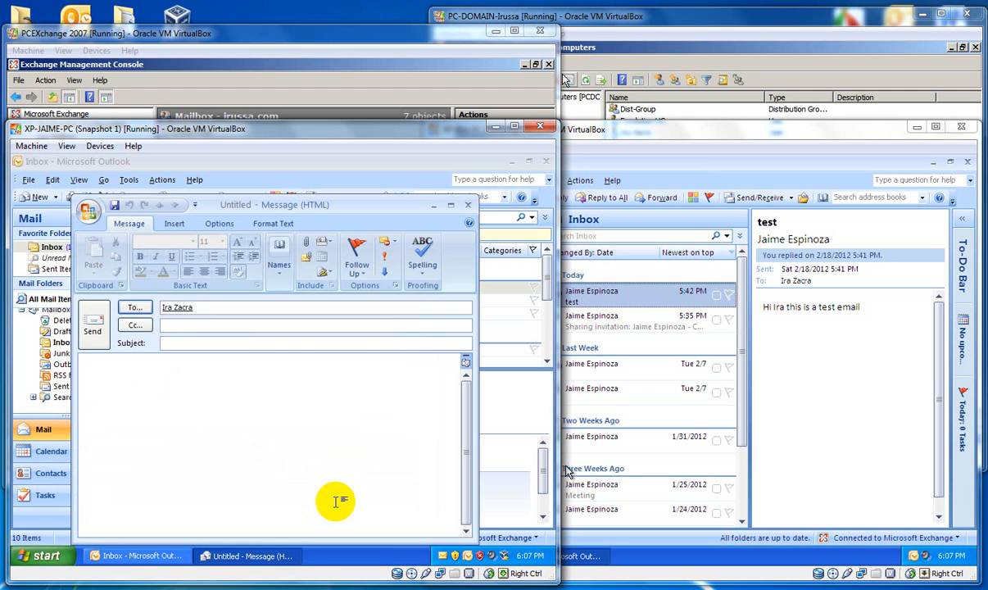
Step: Give the message the subject "test" and the body "This is a test", and send it
click(175, 343)
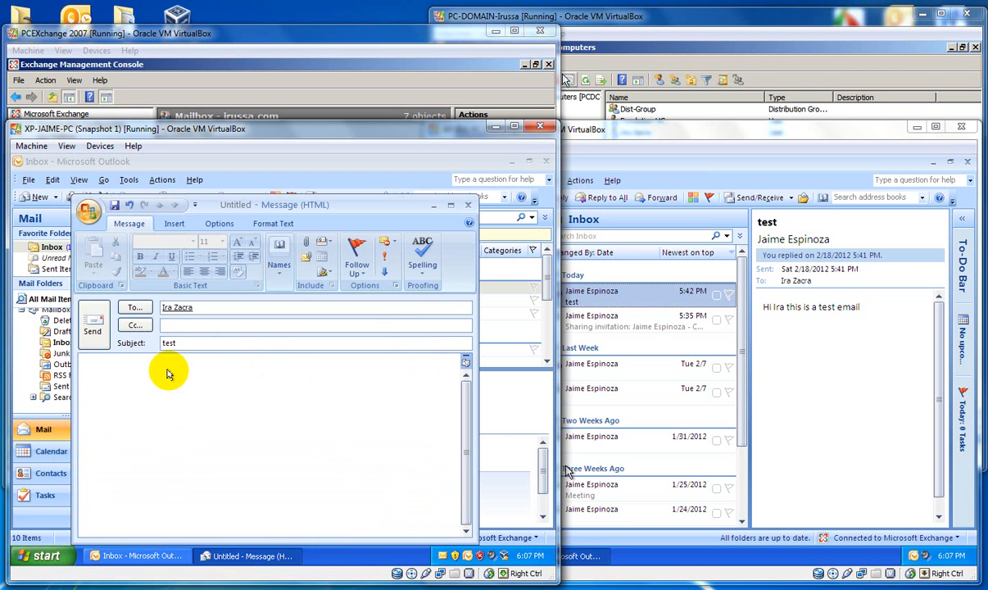
click(135, 379)
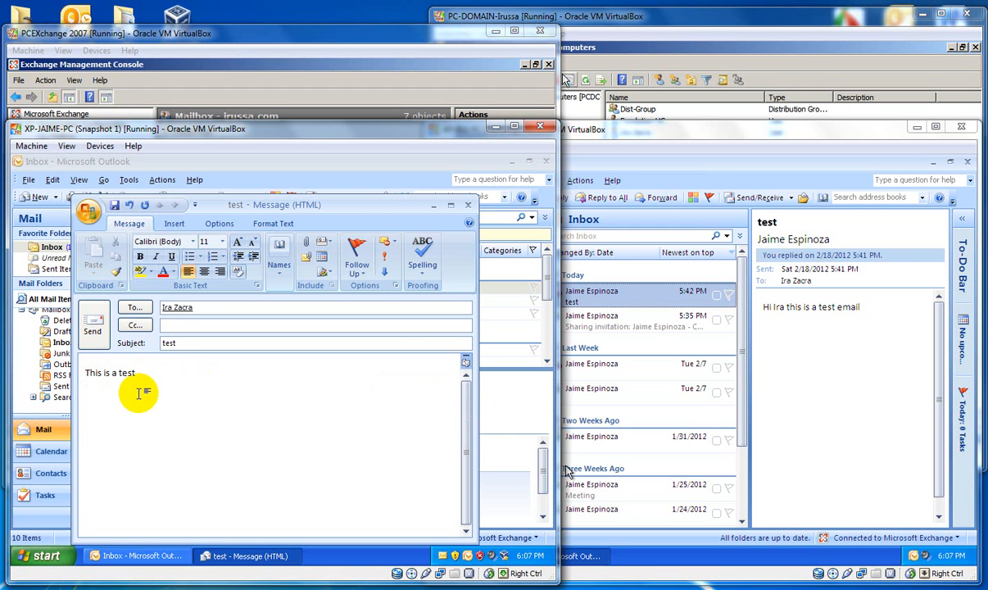
click(93, 325)
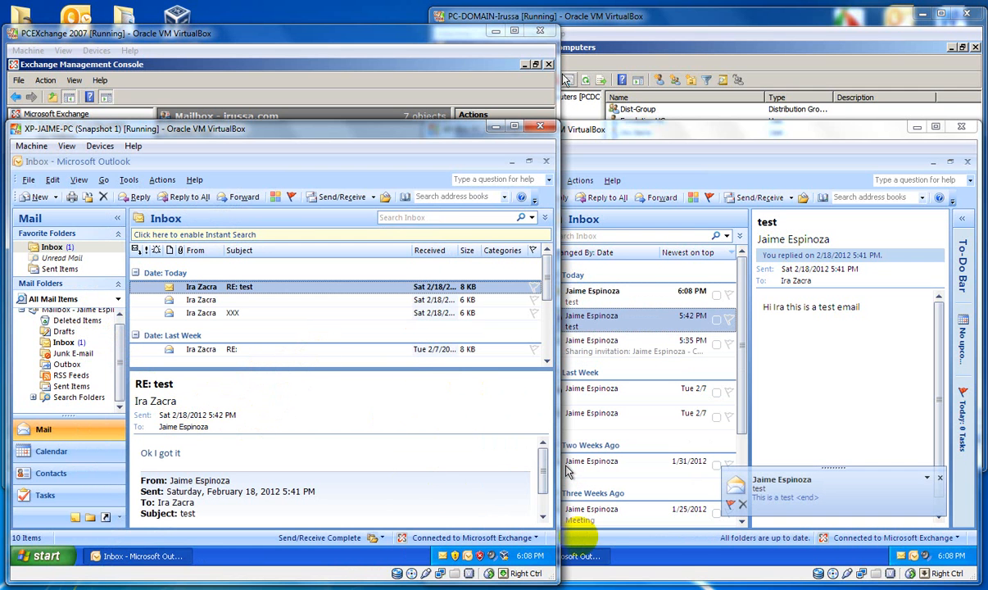
Step: On XP-IRA-PC, open the newly received test message in the Inbox and send the reply "Ok I got it"
click(686, 557)
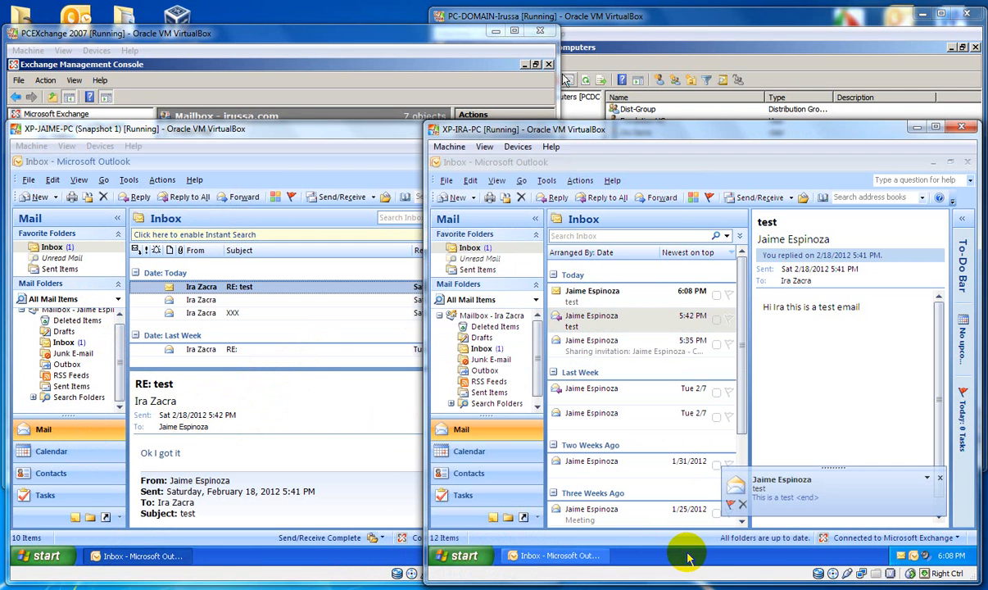
click(472, 249)
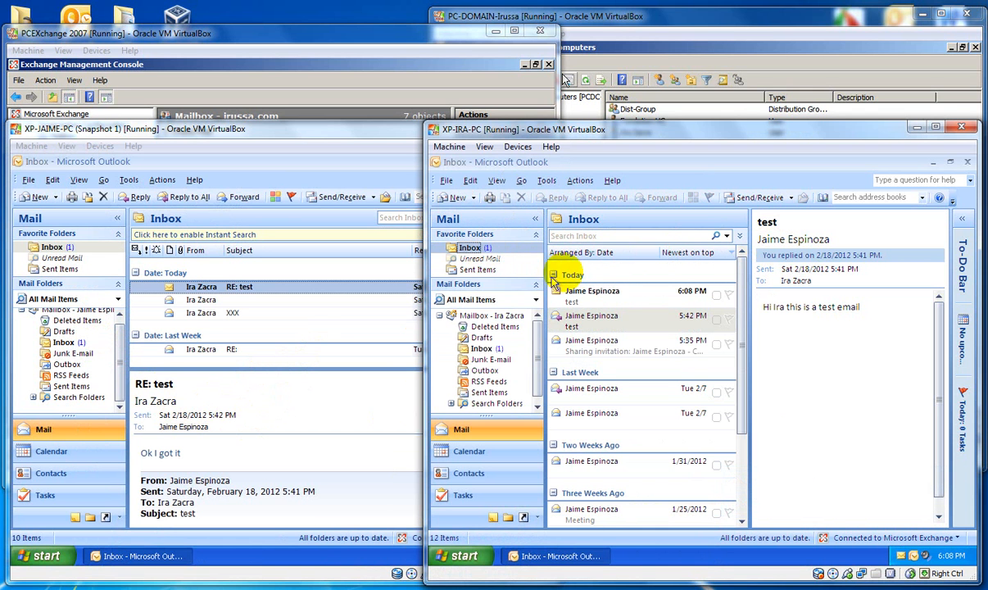
click(609, 297)
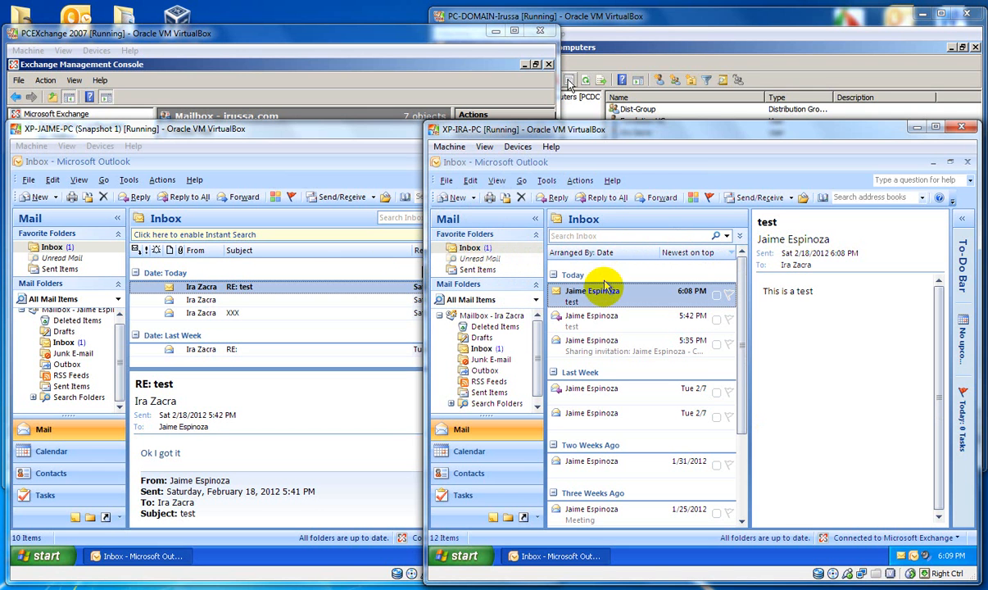
click(554, 197)
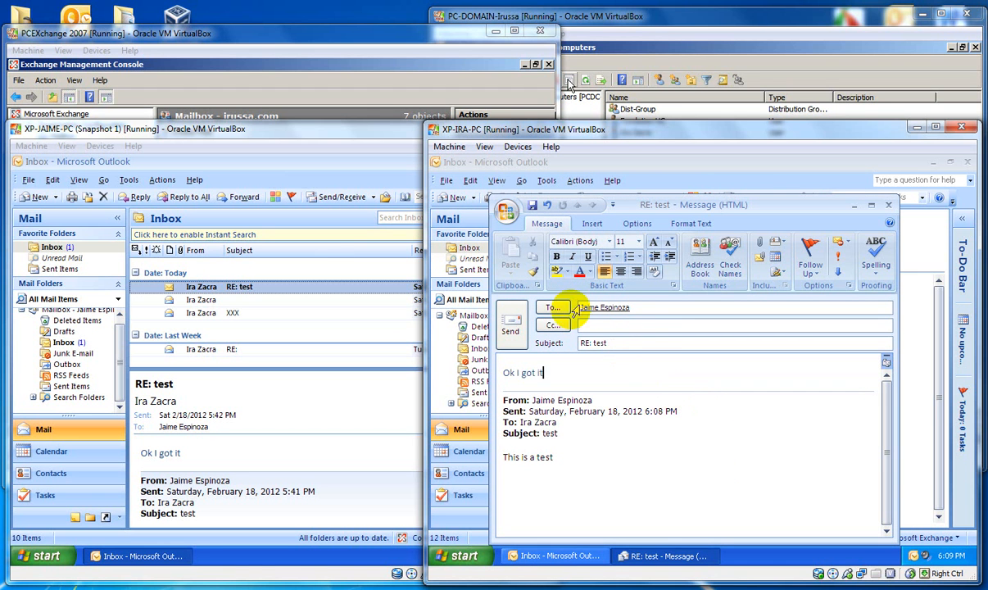
click(510, 326)
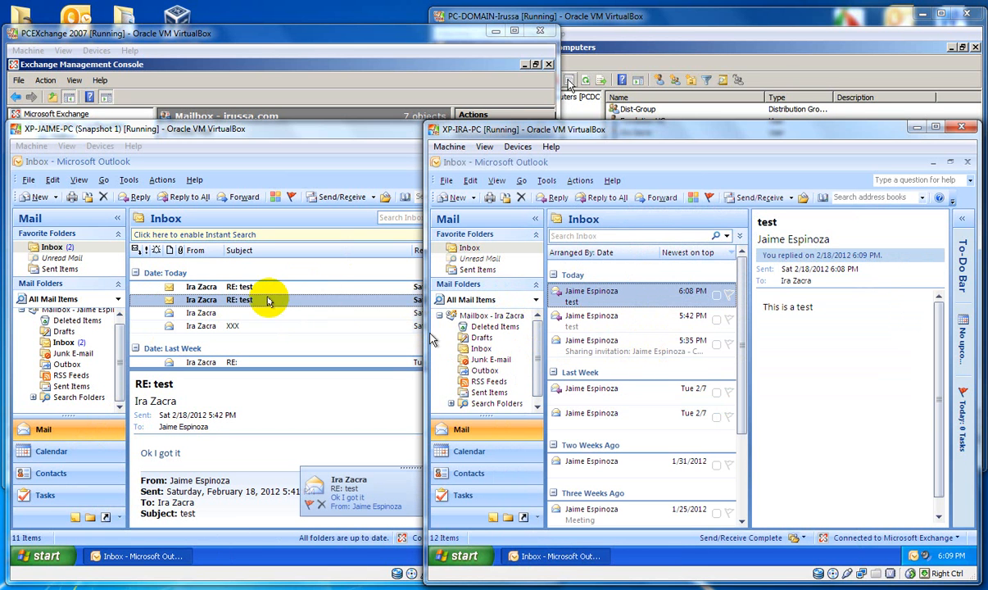
Step: Read the newest "RE: test" reply on XP-JAIME-PC, highlight its text and minimize both XP client windows
click(244, 287)
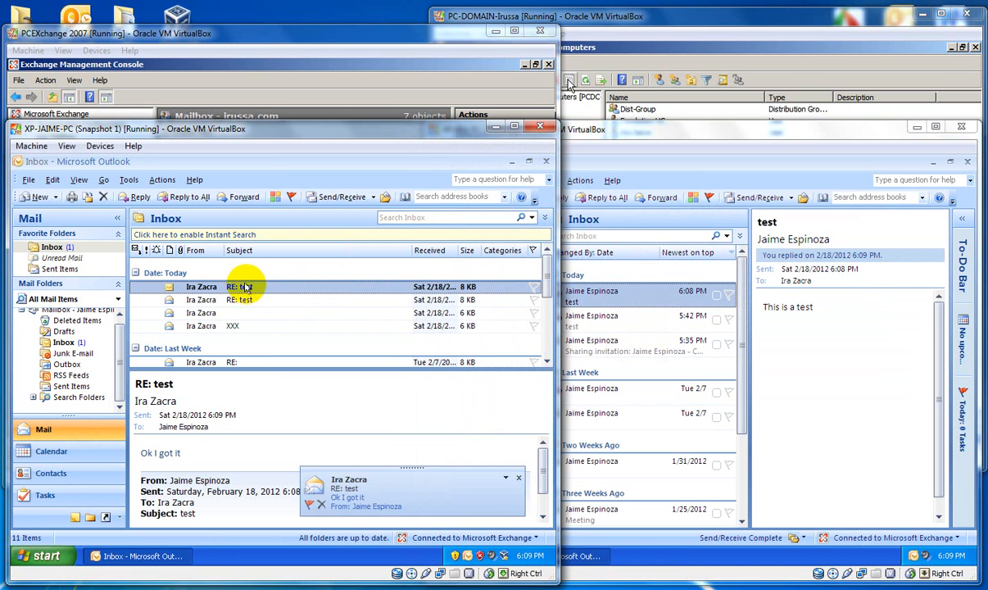
drag(142, 454, 177, 453)
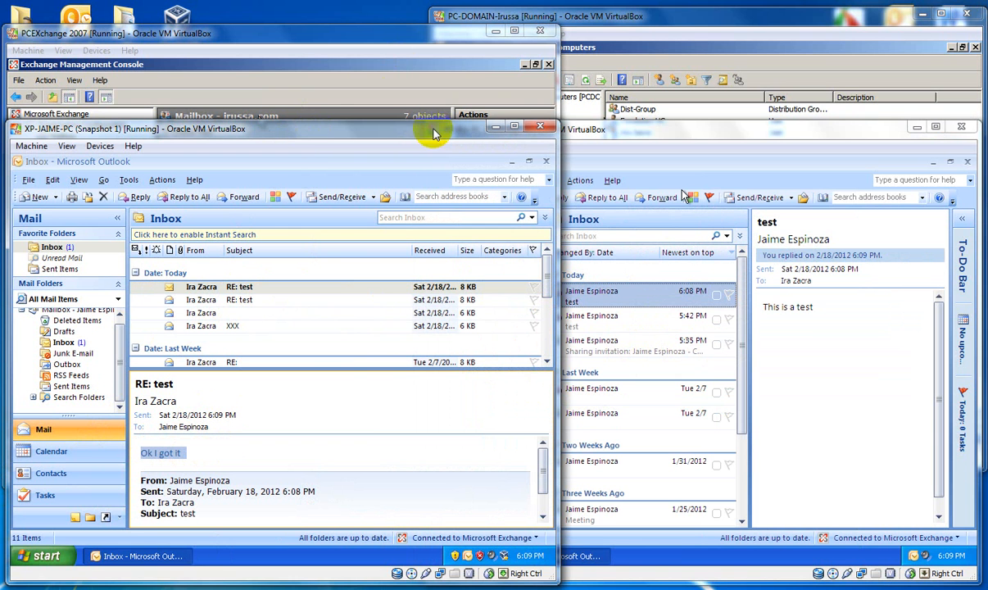
click(495, 128)
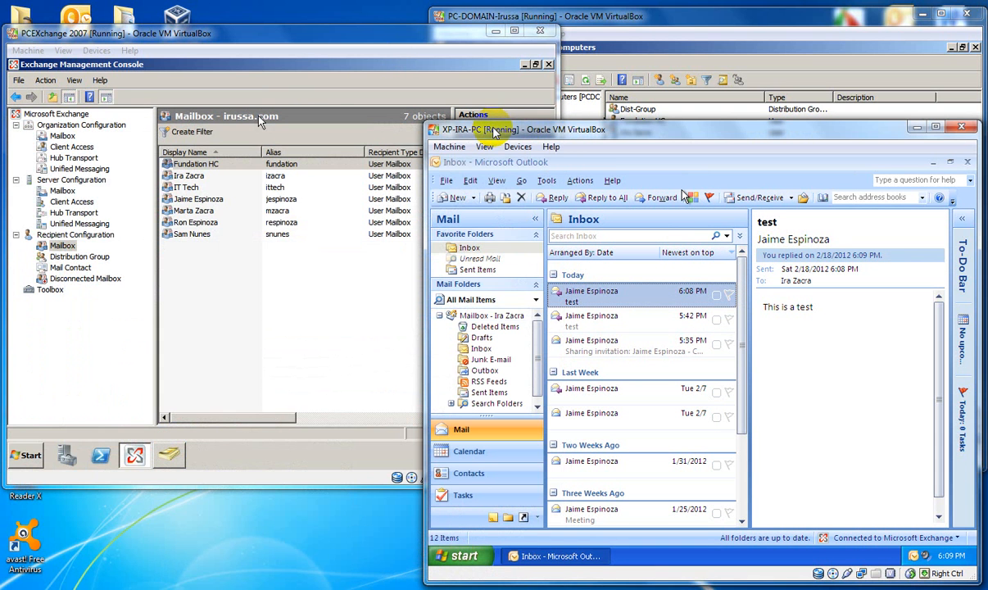
click(917, 127)
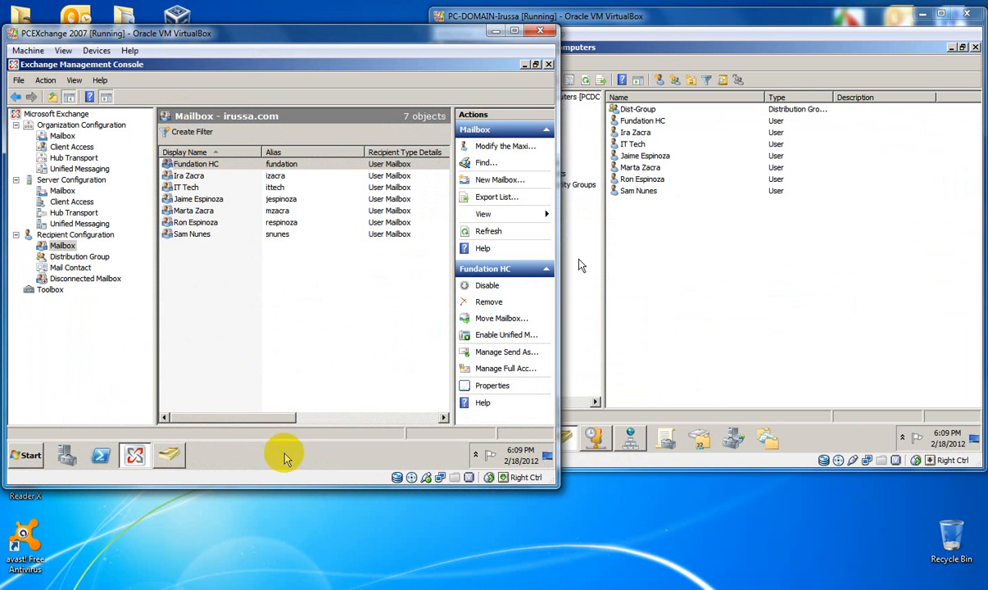
Step: Bring the XP-JAIME-PC and XP-IRA-PC windows back on screen
mouse_move(387, 589)
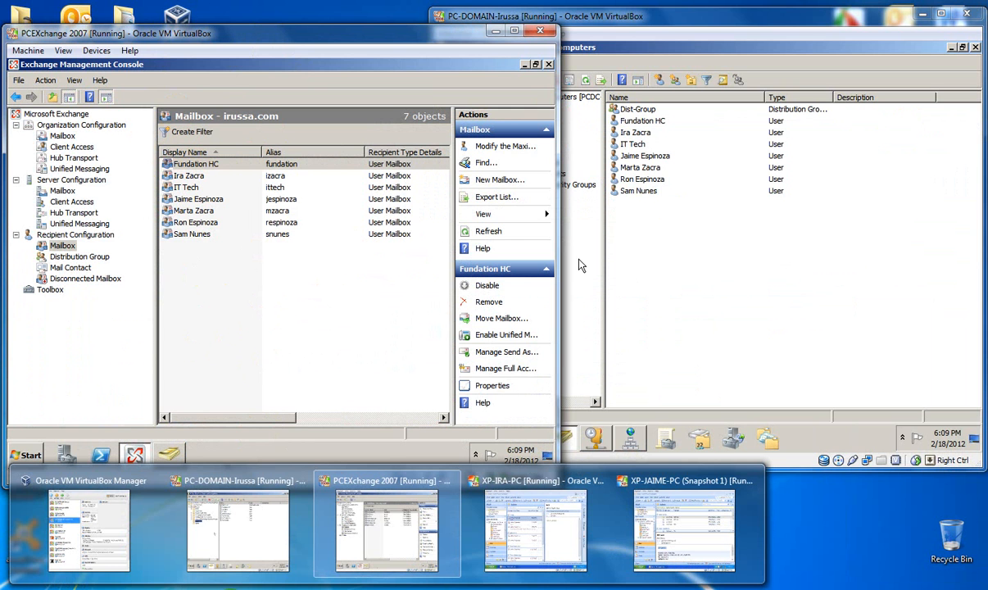
click(621, 541)
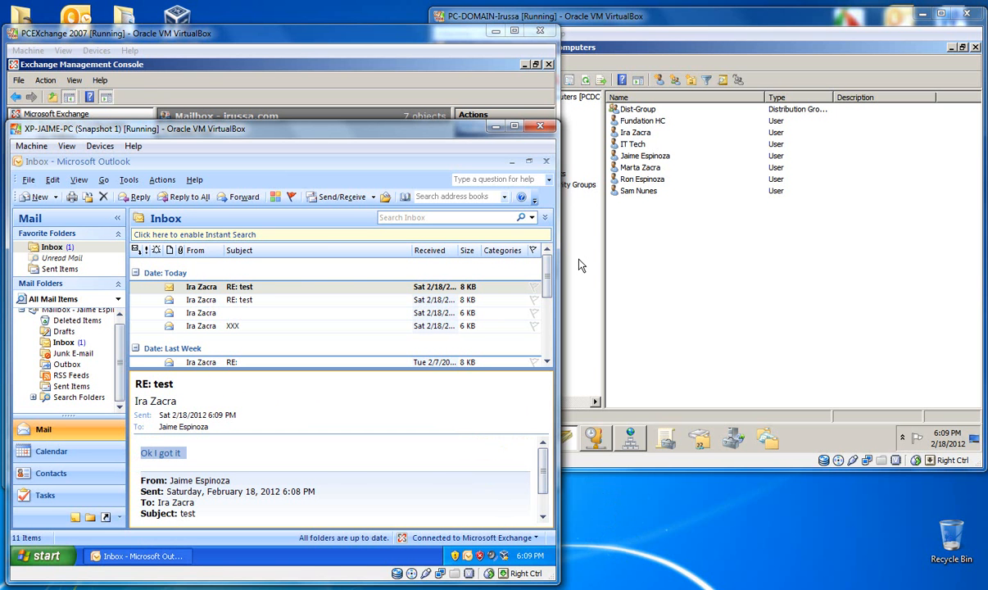
mouse_move(344, 589)
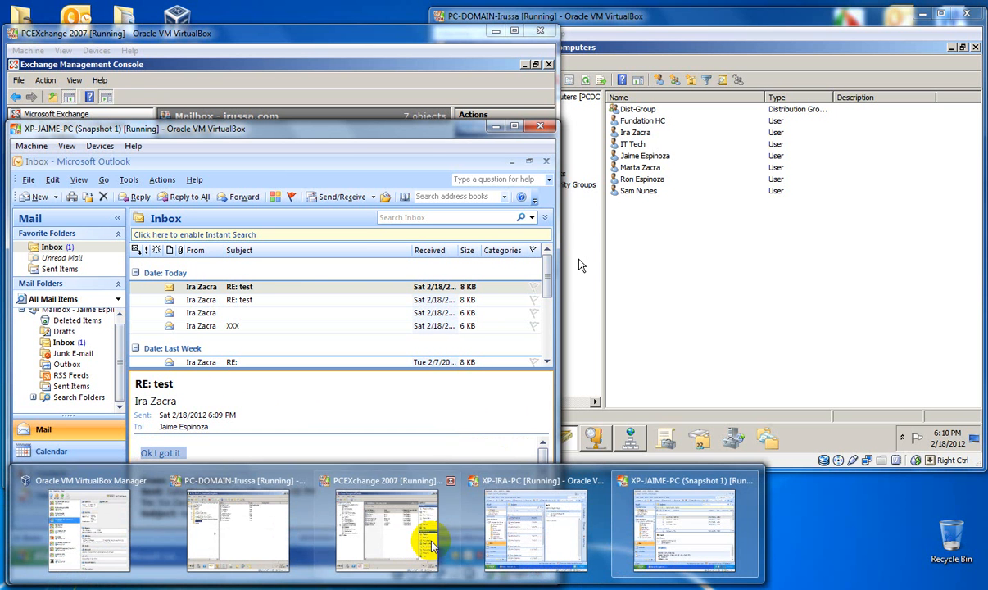
click(501, 529)
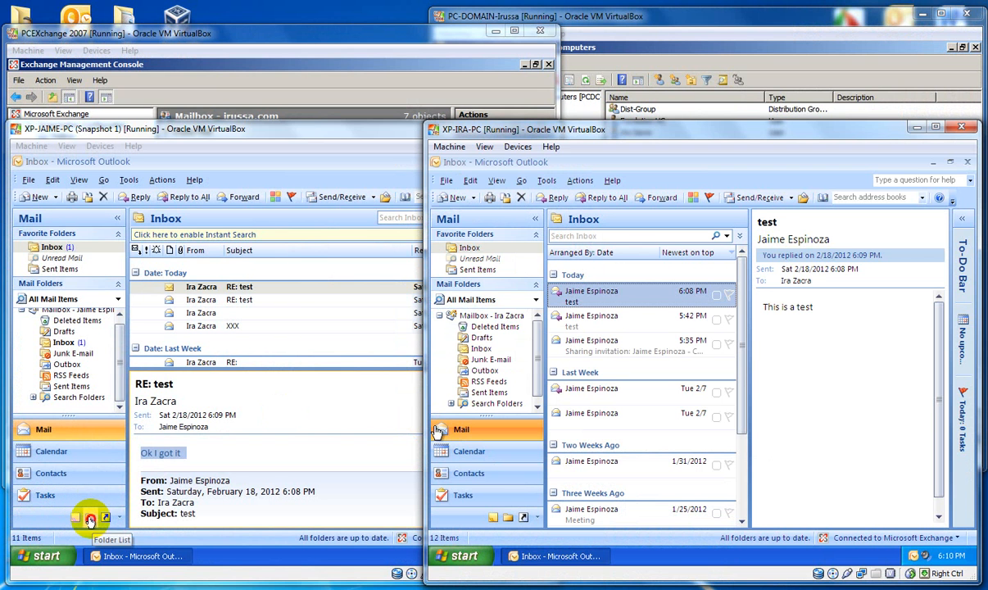
Step: On XP-JAIME-PC, show Outlook's folder list and view the Calendar and PCCC Anucements public folders
click(90, 520)
drag(121, 287, 120, 369)
click(88, 326)
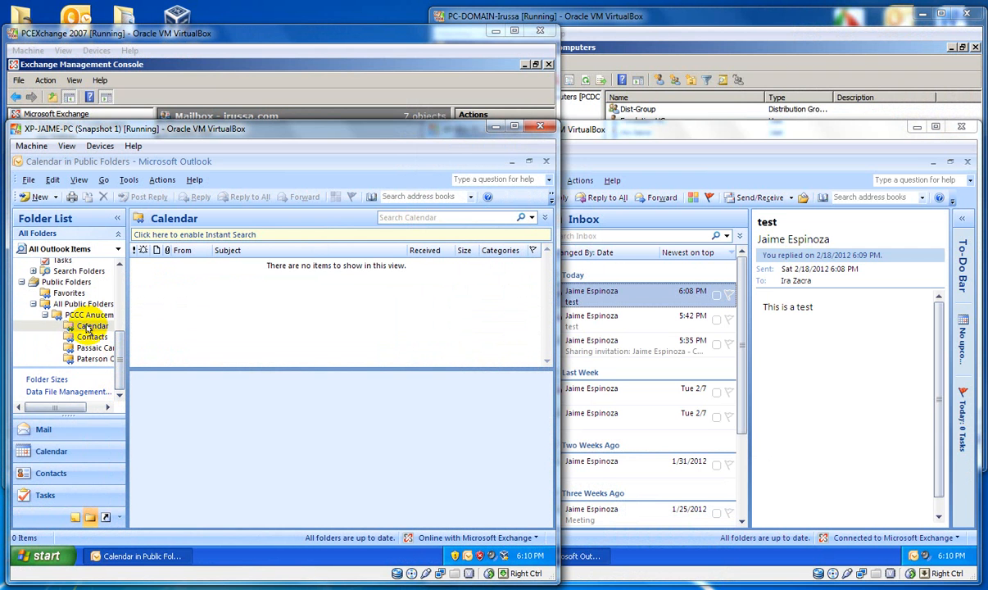
click(88, 317)
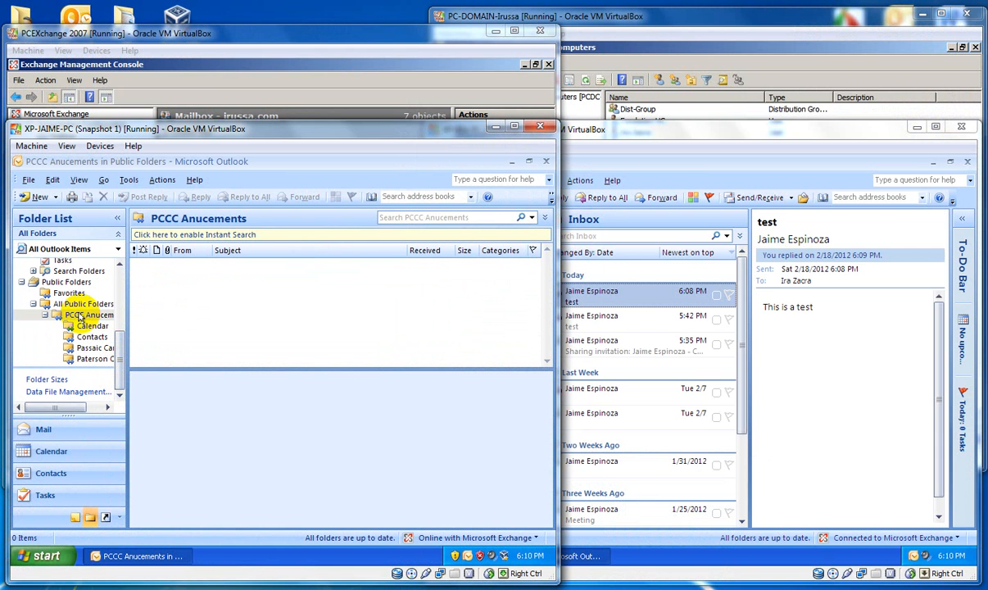
Step: On XP-JAIME-PC, view the Contacts, Passaic Campus and Paterson Campus public folders in turn
click(88, 338)
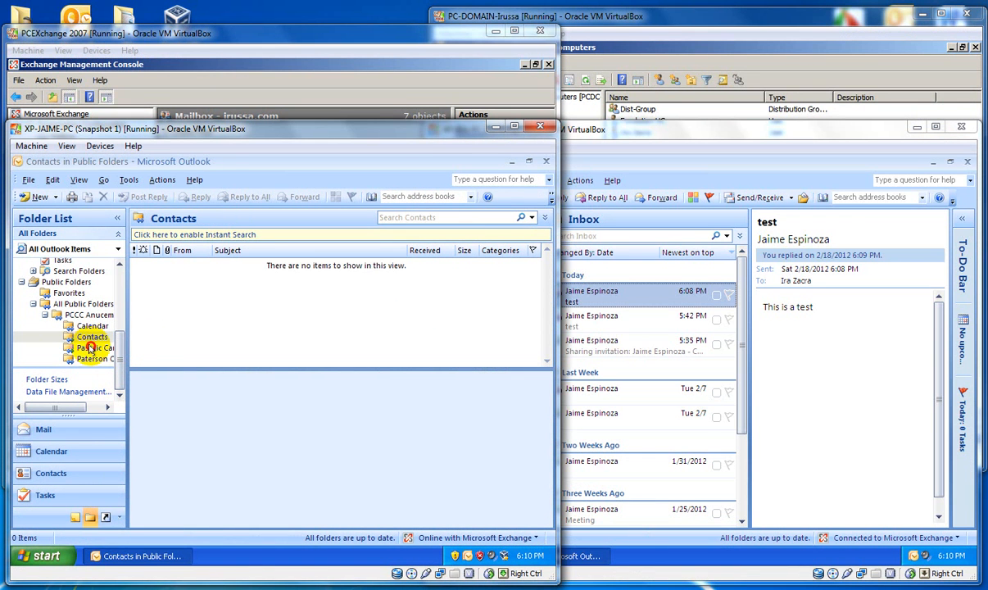
click(90, 348)
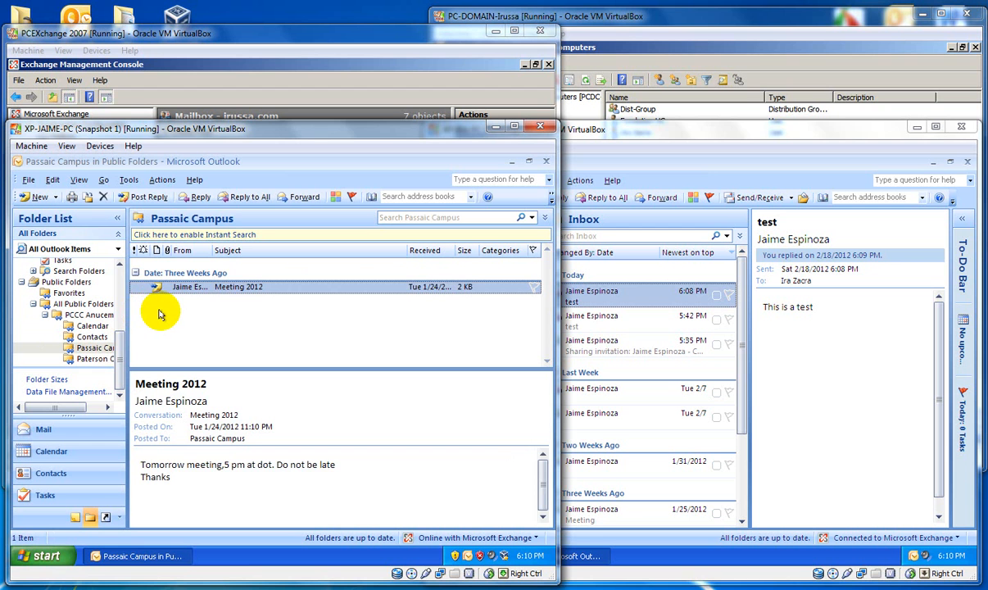
click(90, 359)
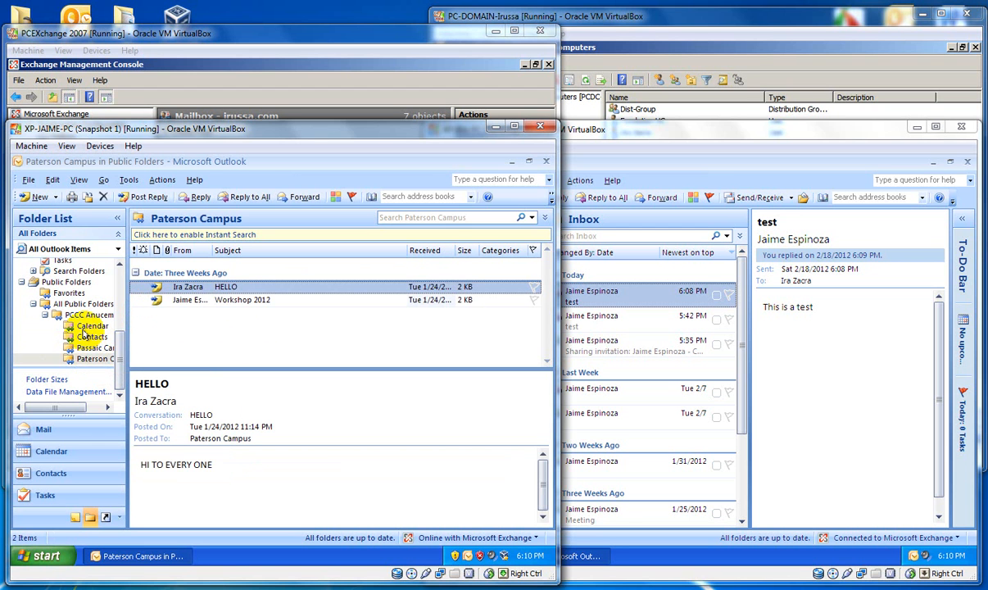
Step: On XP-IRA-PC, show Outlook's folder list and expand Public Folders down to the subfolders of PCCC Anucements
click(752, 370)
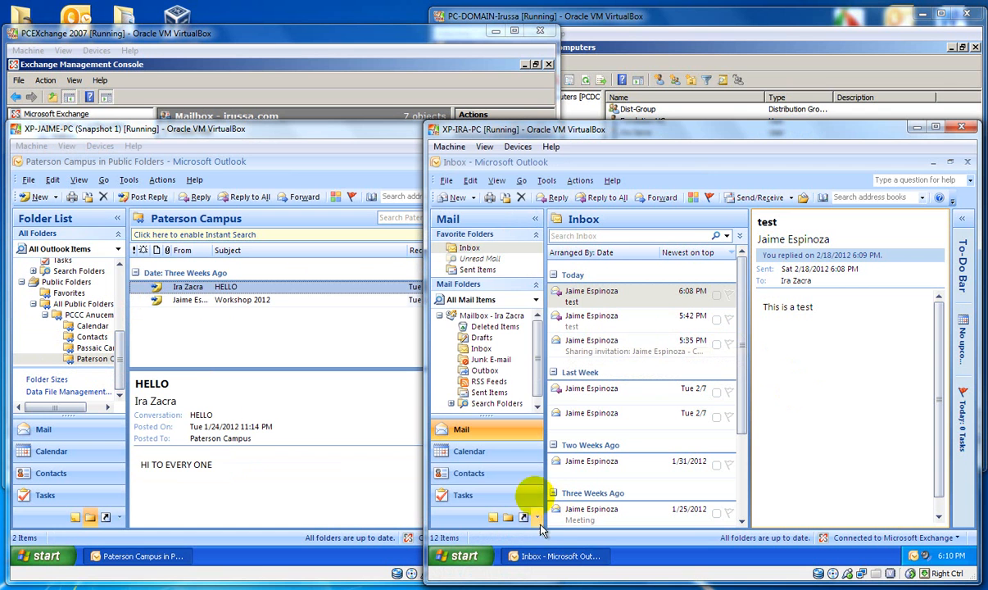
drag(537, 360, 536, 398)
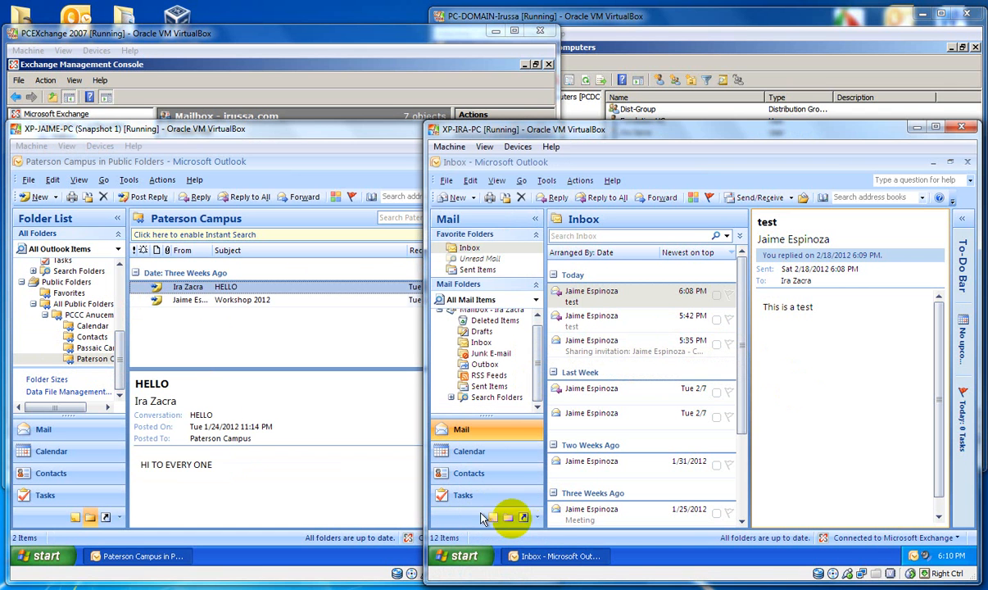
click(507, 519)
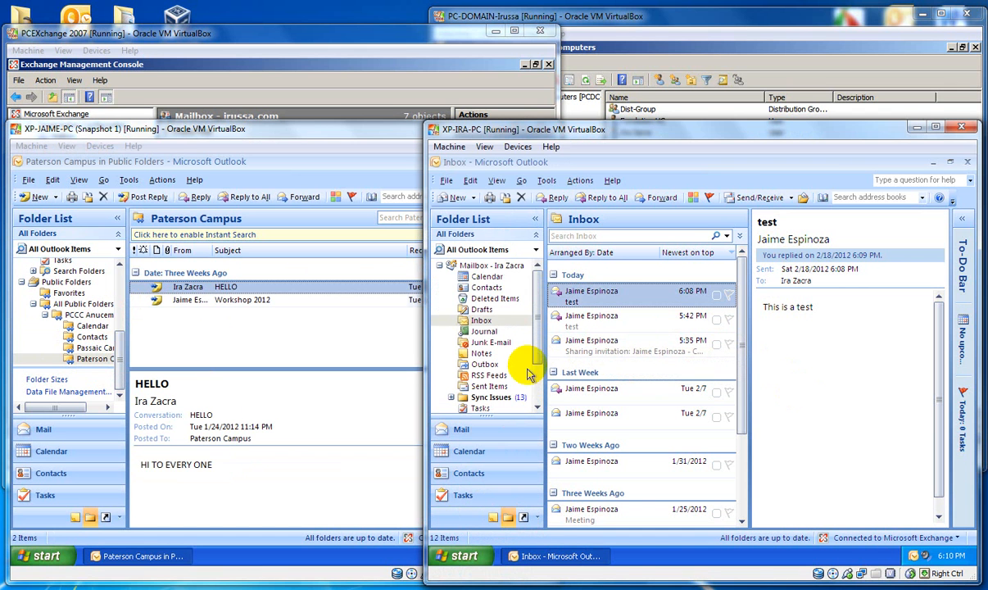
scroll(499, 377, down, 2)
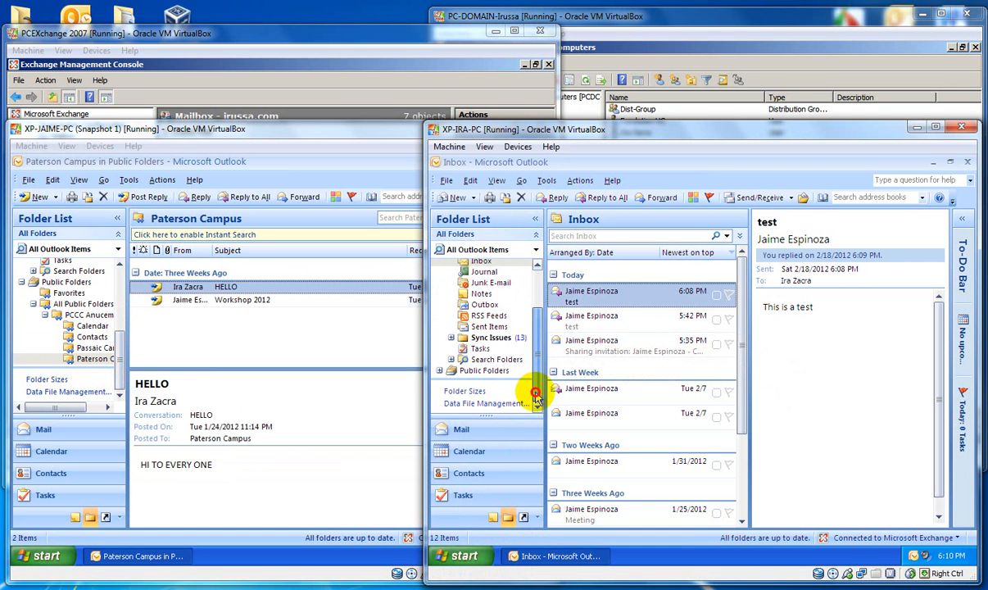
click(440, 370)
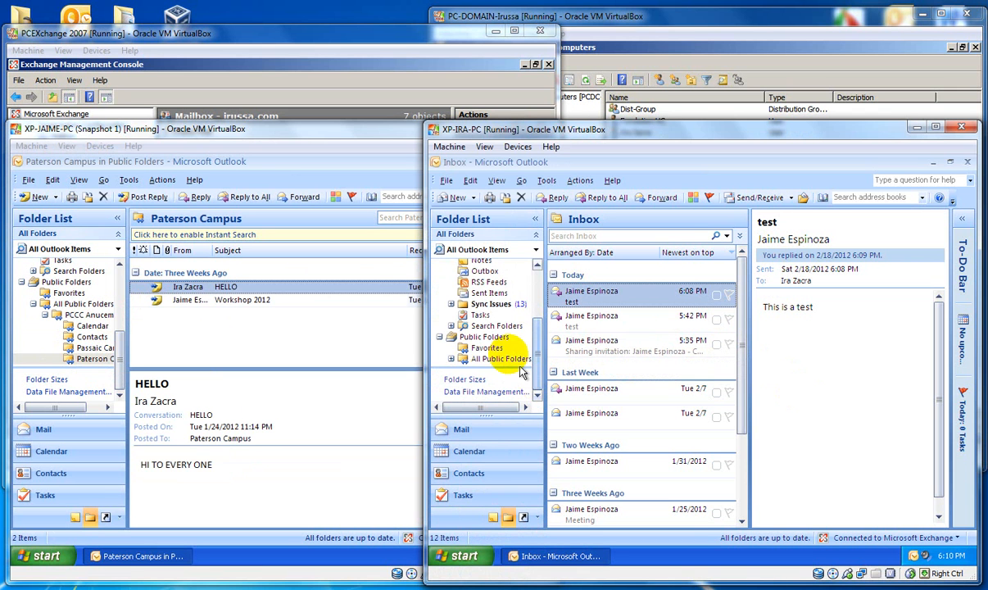
click(451, 378)
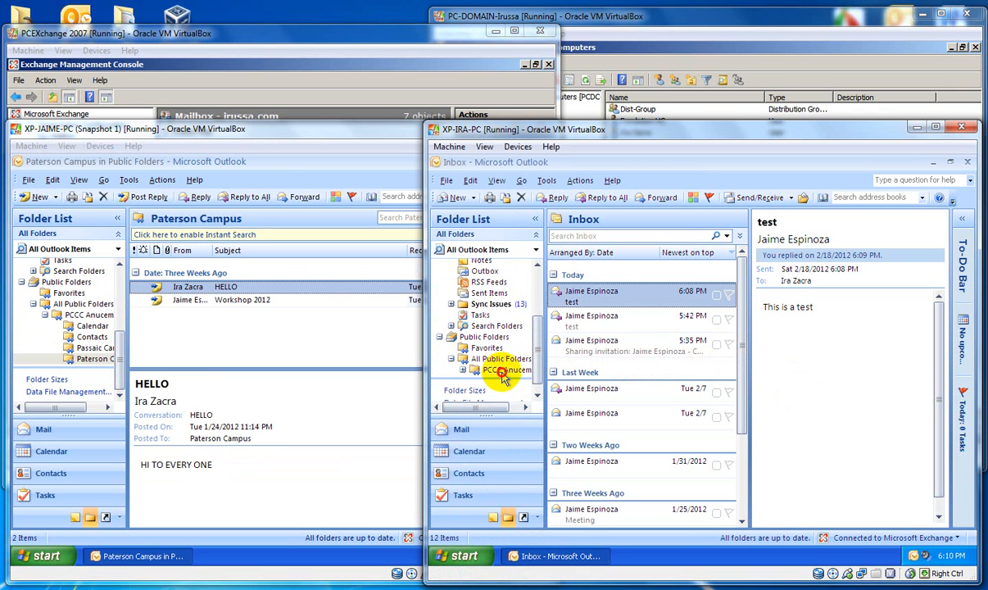
click(502, 369)
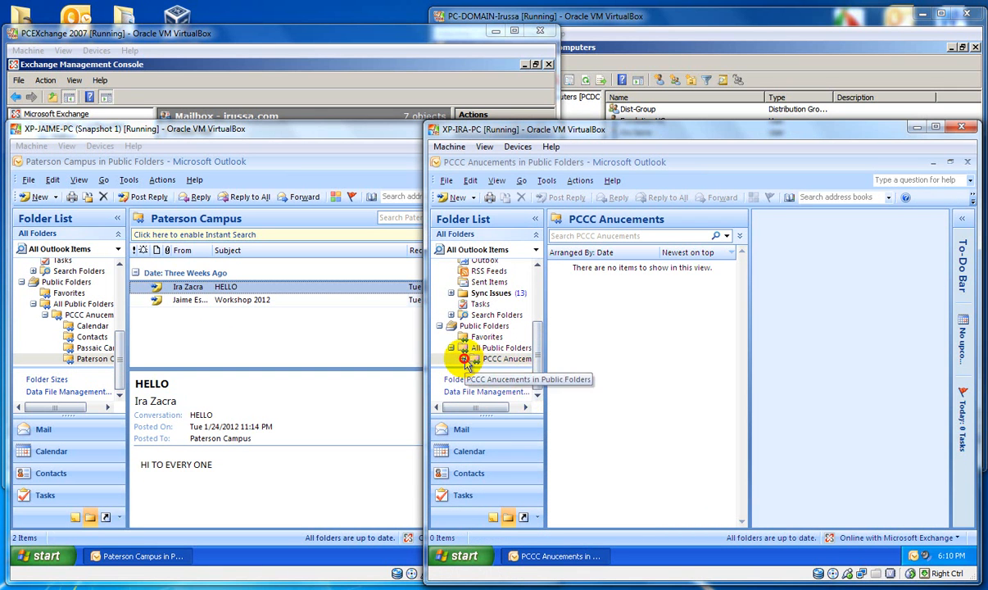
click(463, 359)
click(536, 383)
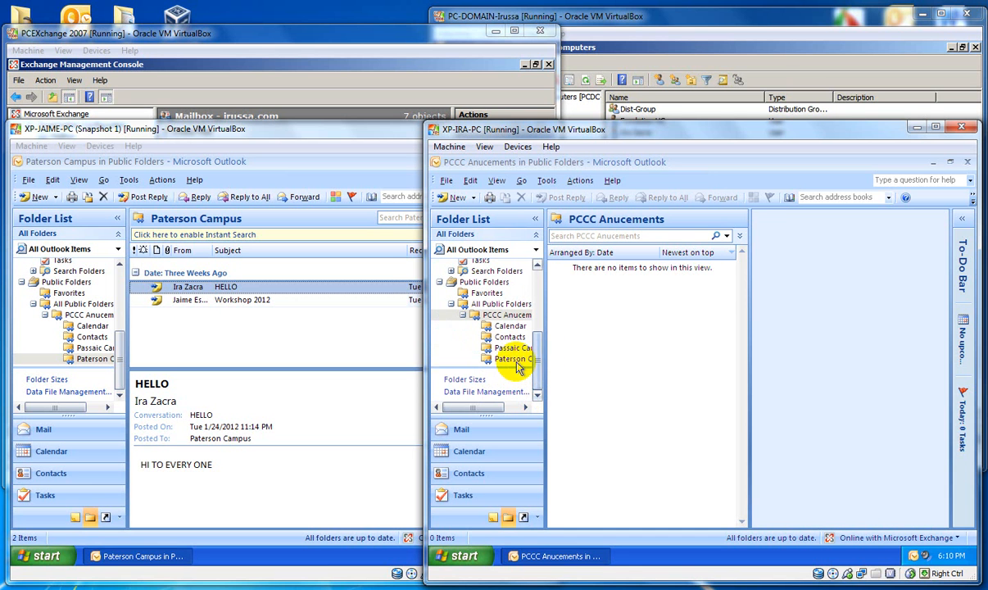
Step: On XP-IRA-PC, view the Paterson Campus, Passaic Campus and Contacts public folders
click(510, 358)
click(514, 348)
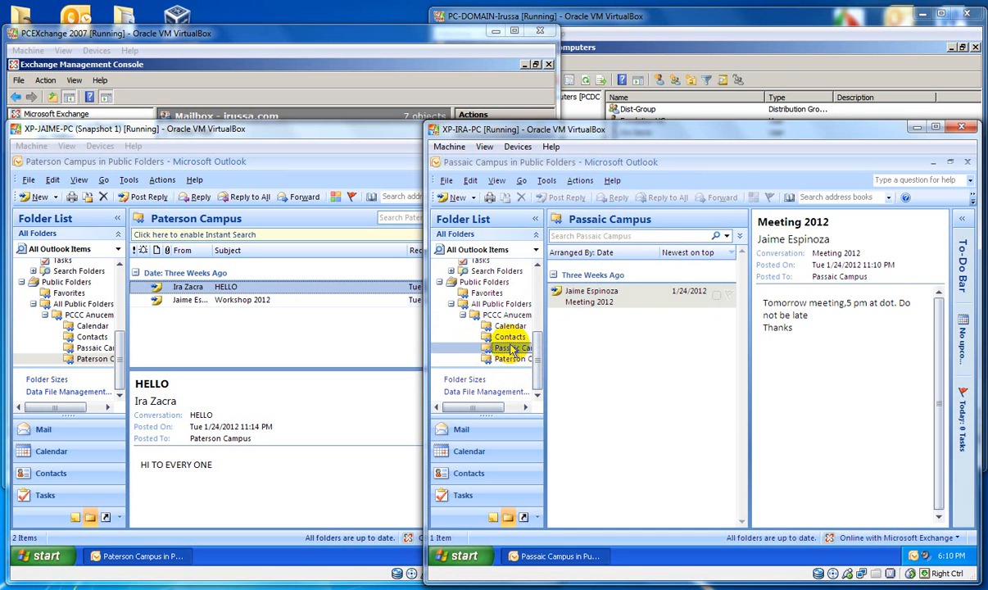
click(510, 337)
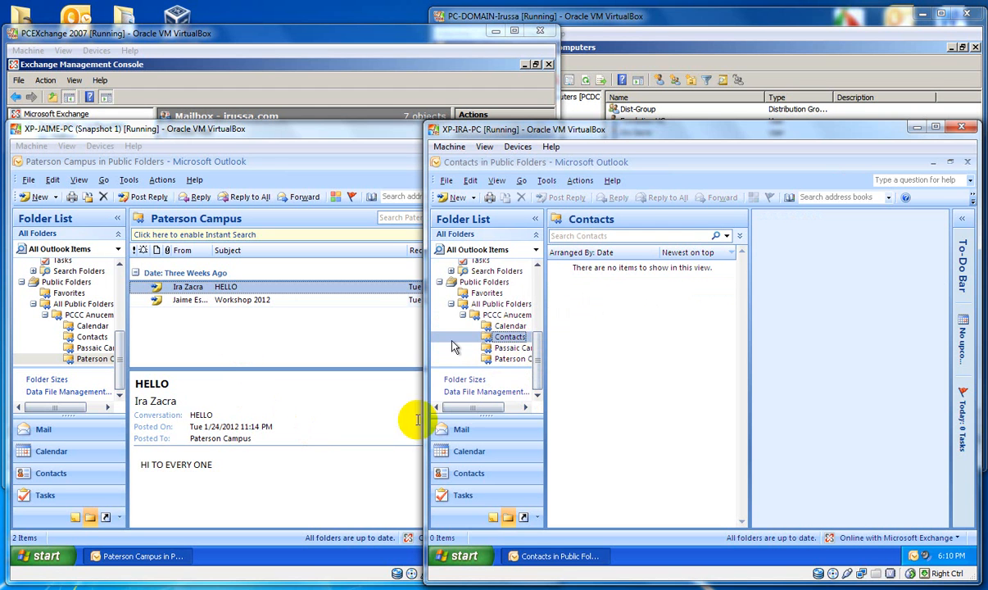
Step: On XP-JAIME-PC, show the Outlook calendar and read the appointments on February 17, 18 and 19, 2012
click(121, 364)
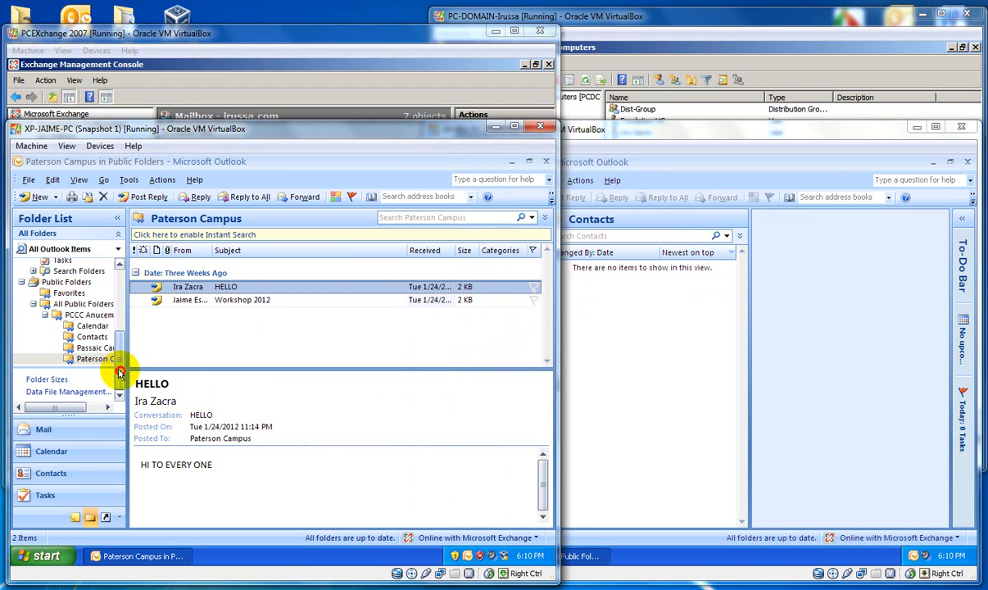
click(45, 458)
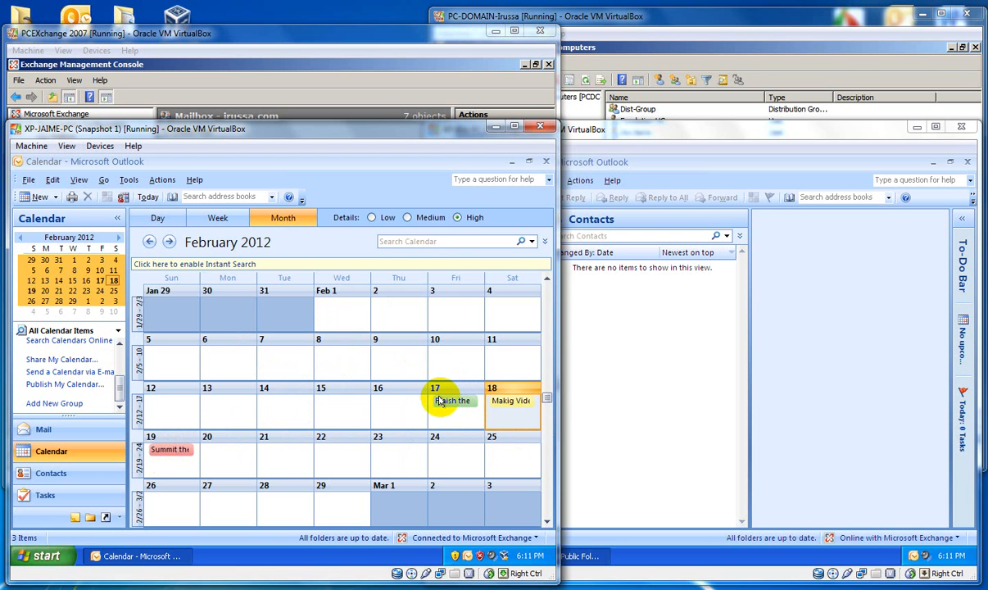
mouse_move(439, 401)
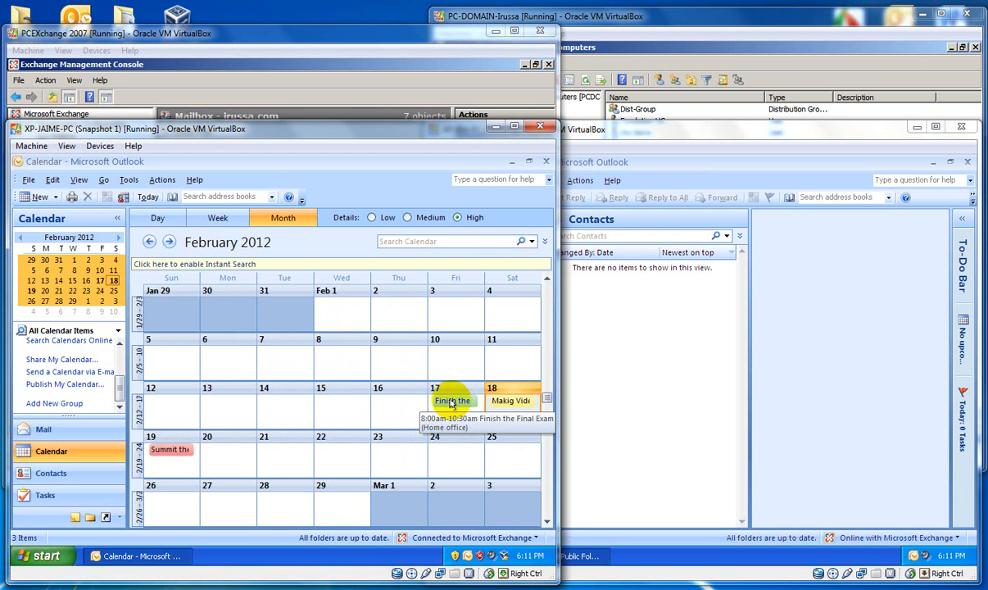
mouse_move(512, 401)
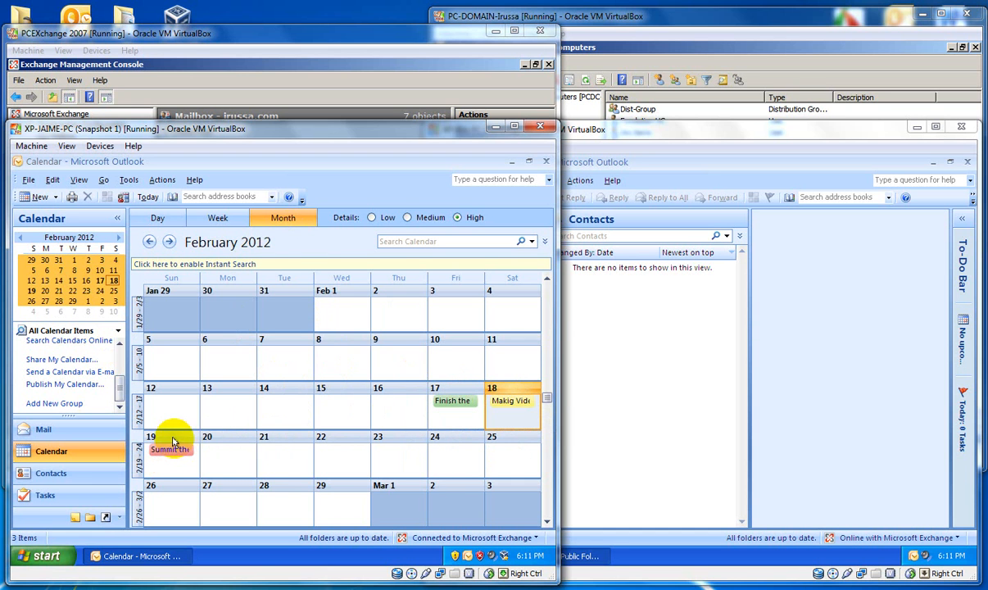
mouse_move(168, 458)
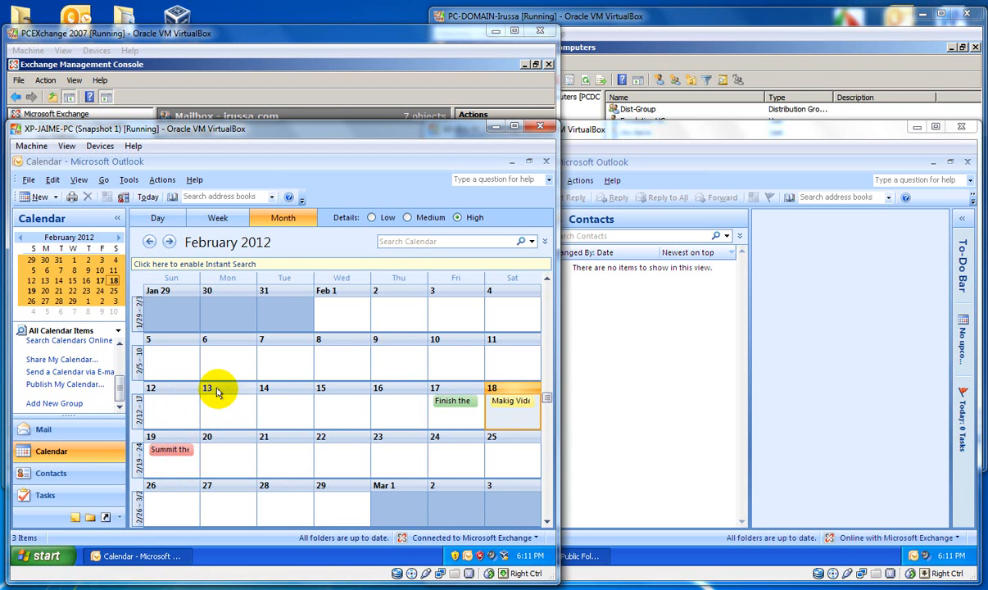
Step: On XP-IRA-PC, examine the Outlook calendar beside the colleague's shared calendar and return to the Inbox
click(813, 439)
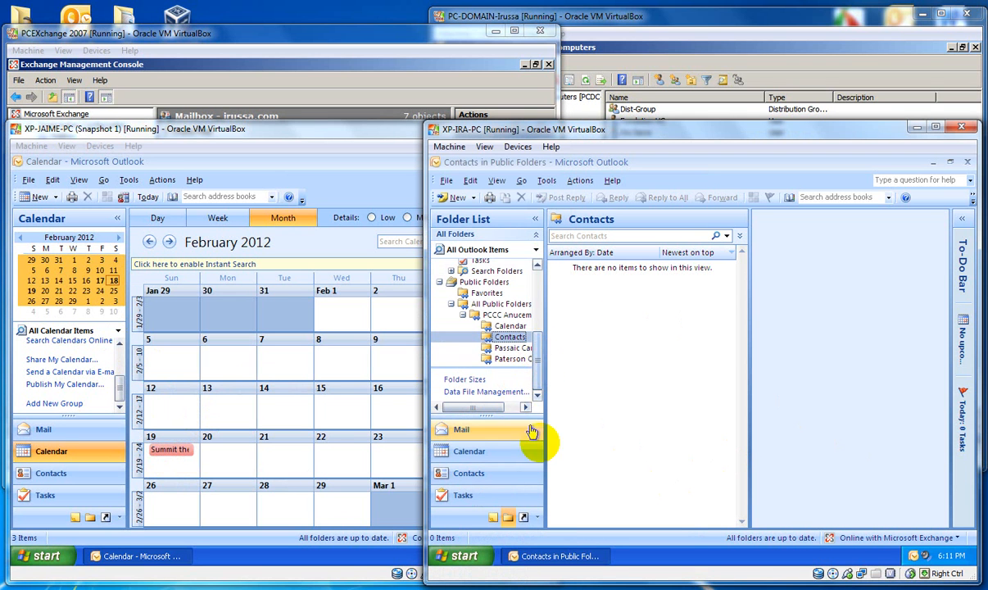
click(470, 457)
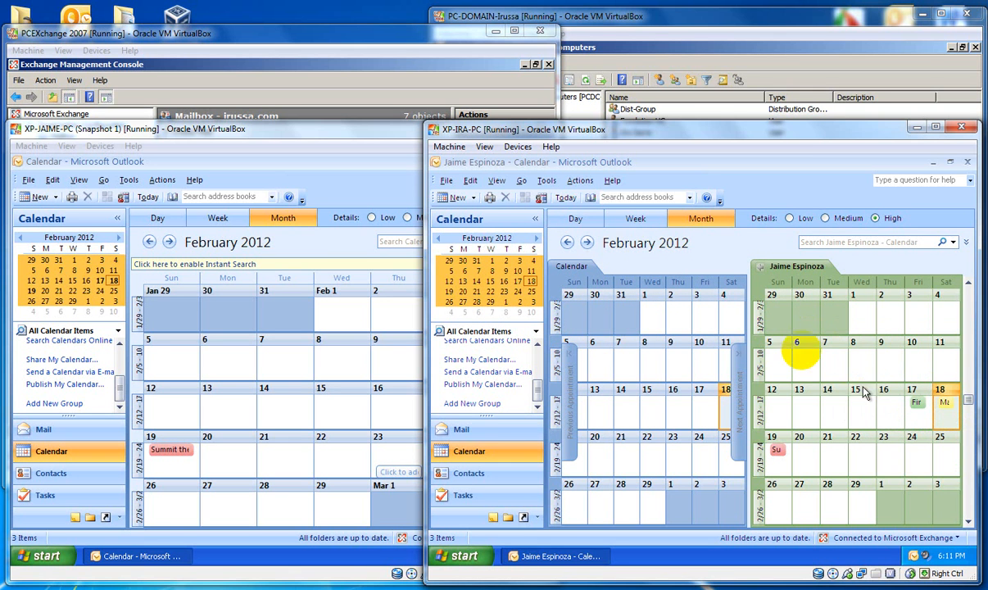
click(467, 431)
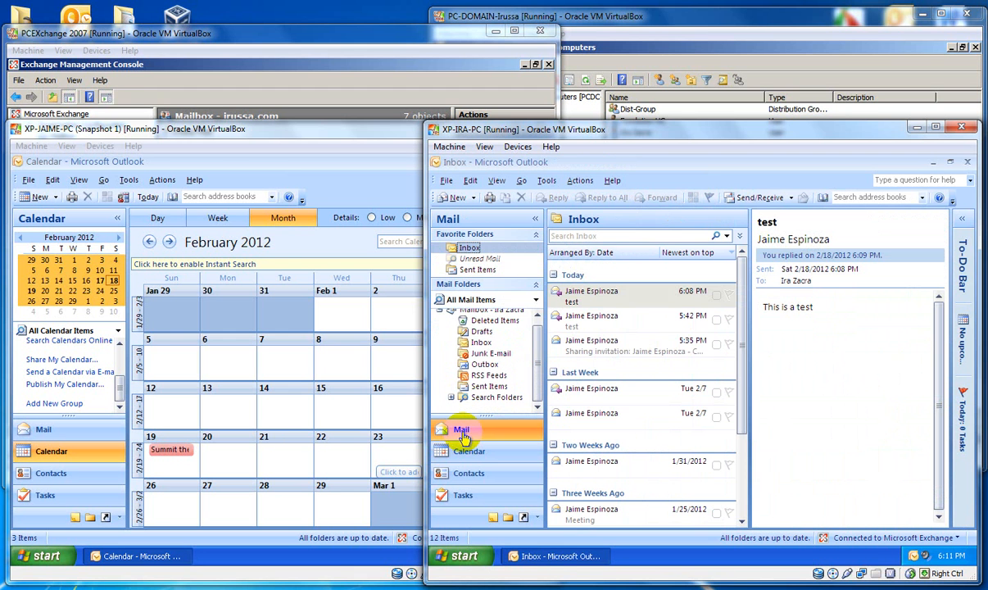
Step: Return Outlook on XP-JAIME-PC to the Inbox and minimize both XP client windows
click(45, 429)
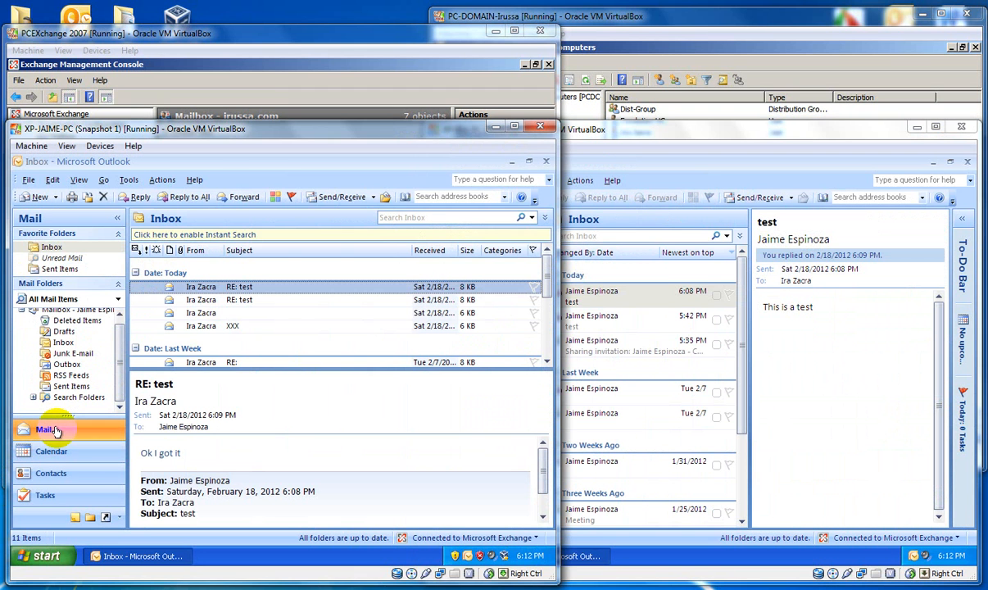
click(494, 129)
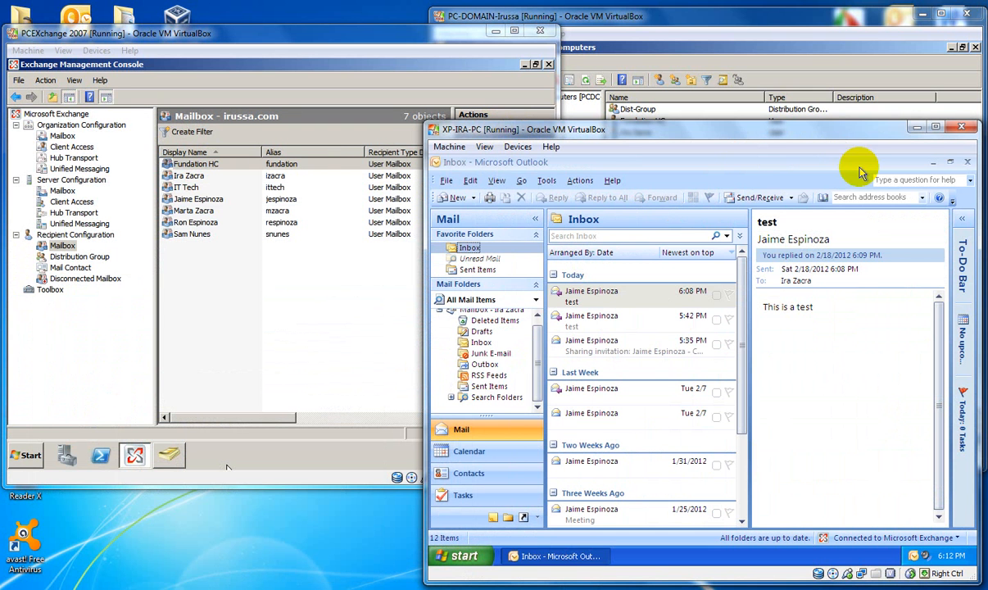
click(917, 128)
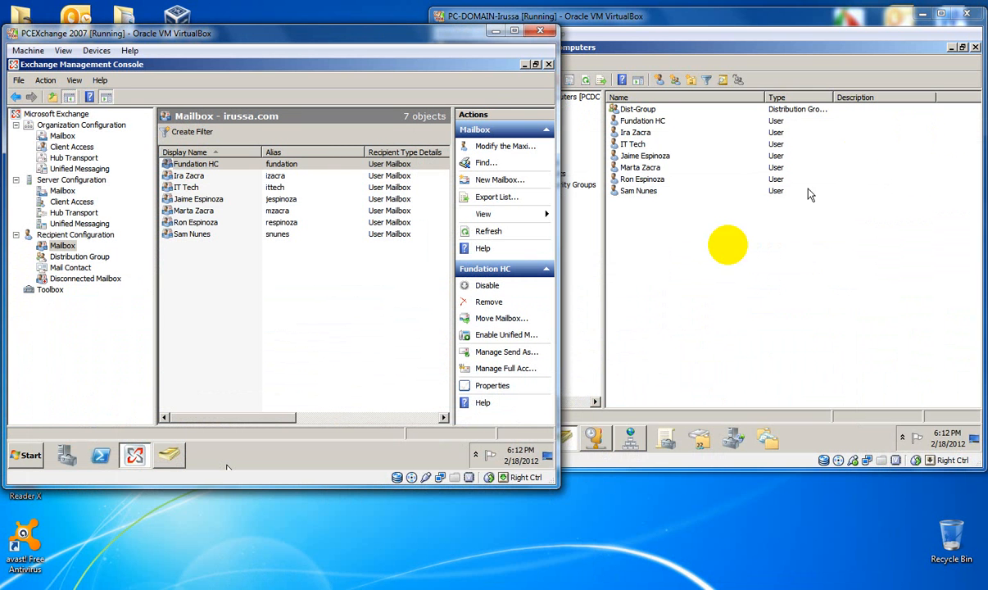